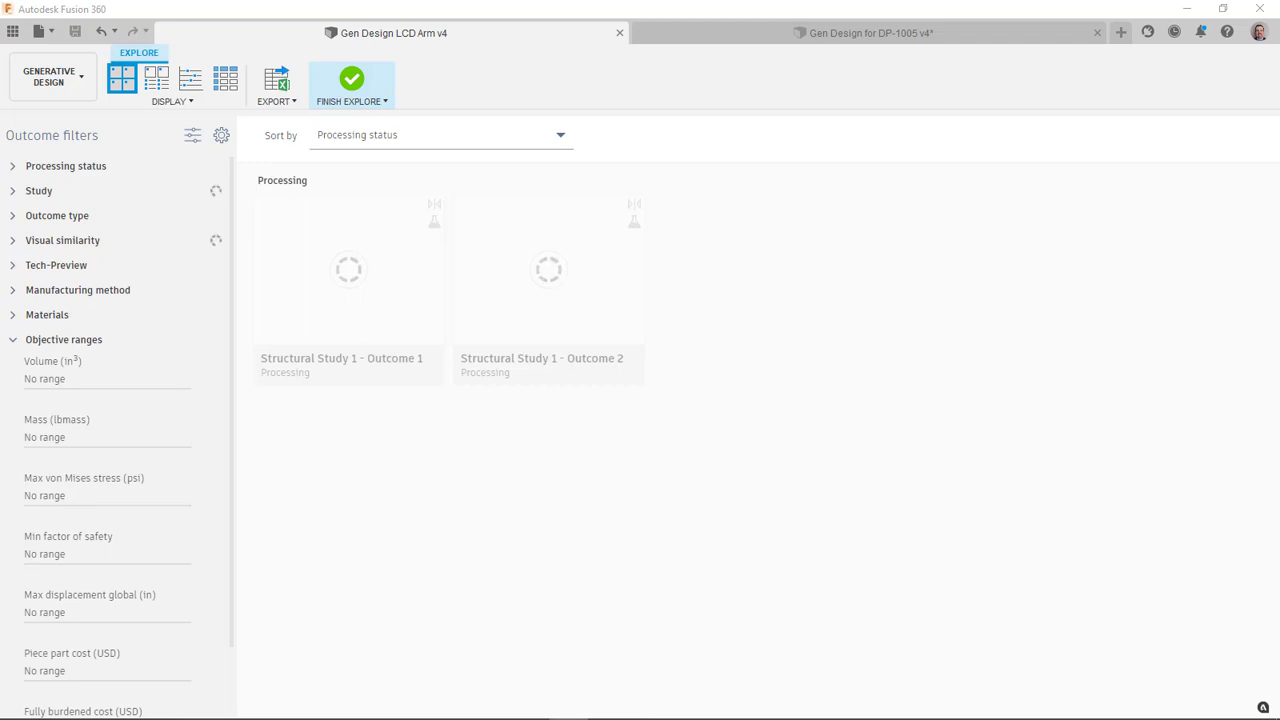
Open the converged aluminum Outcome 1 from the Explore view of the DP-1005 generative study.
click(870, 34)
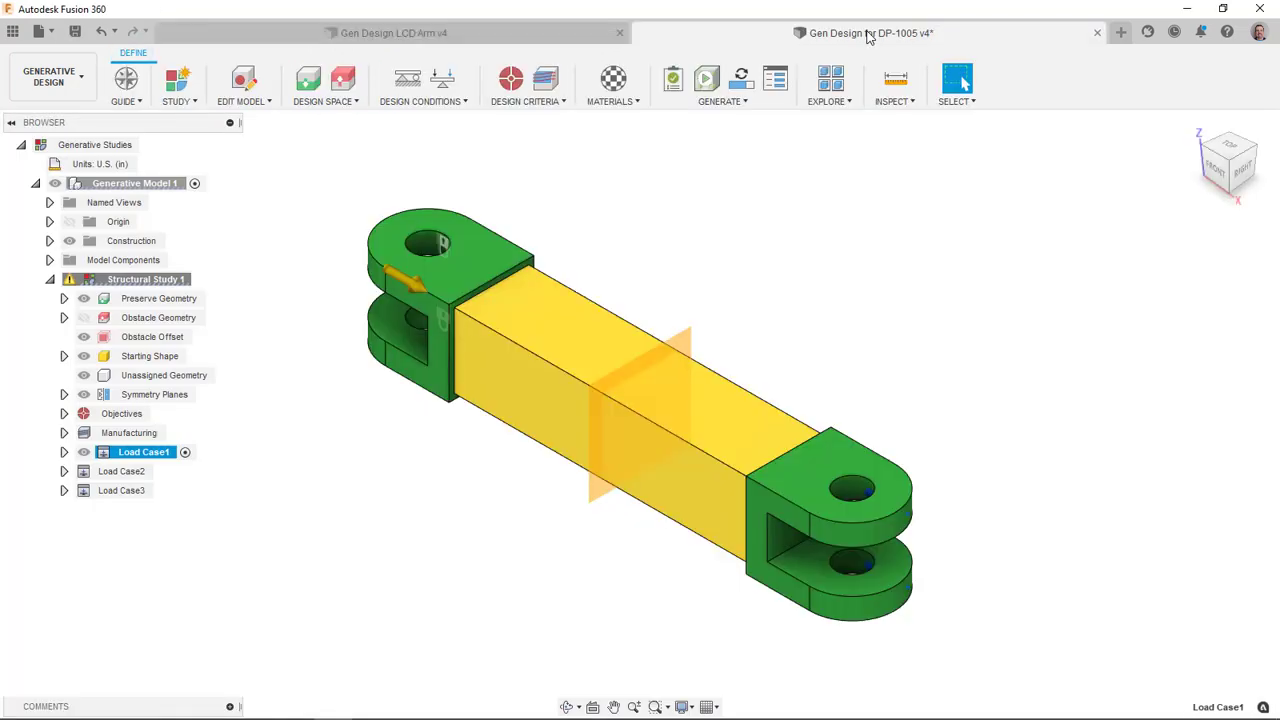
click(834, 82)
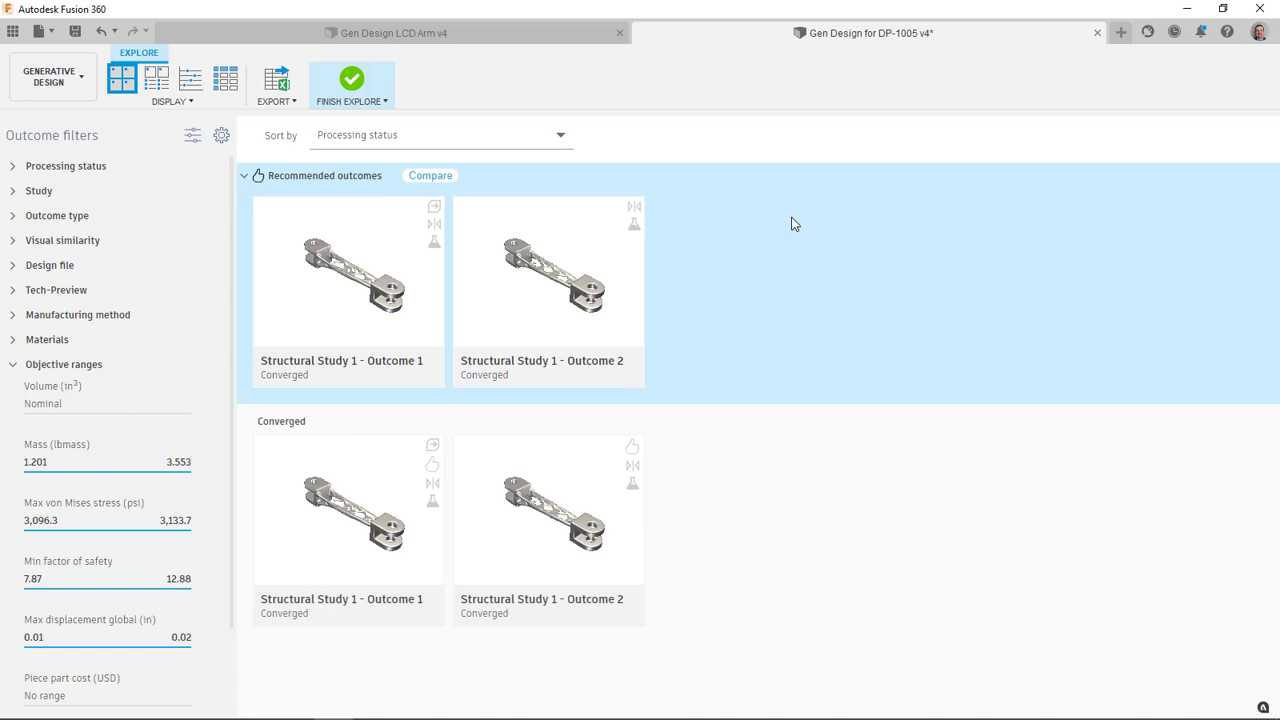
double_click(360, 482)
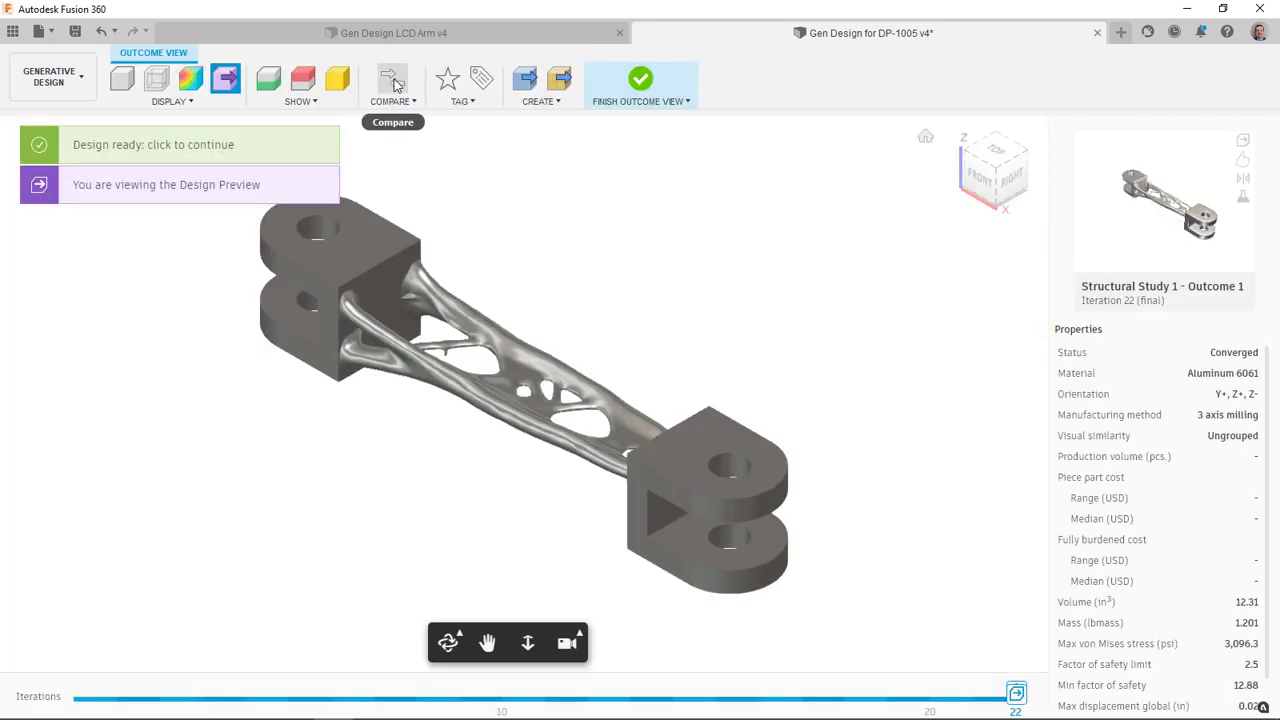
Compare Outcome 1 side by side with stainless steel Outcome 2, viewed from the top.
click(393, 84)
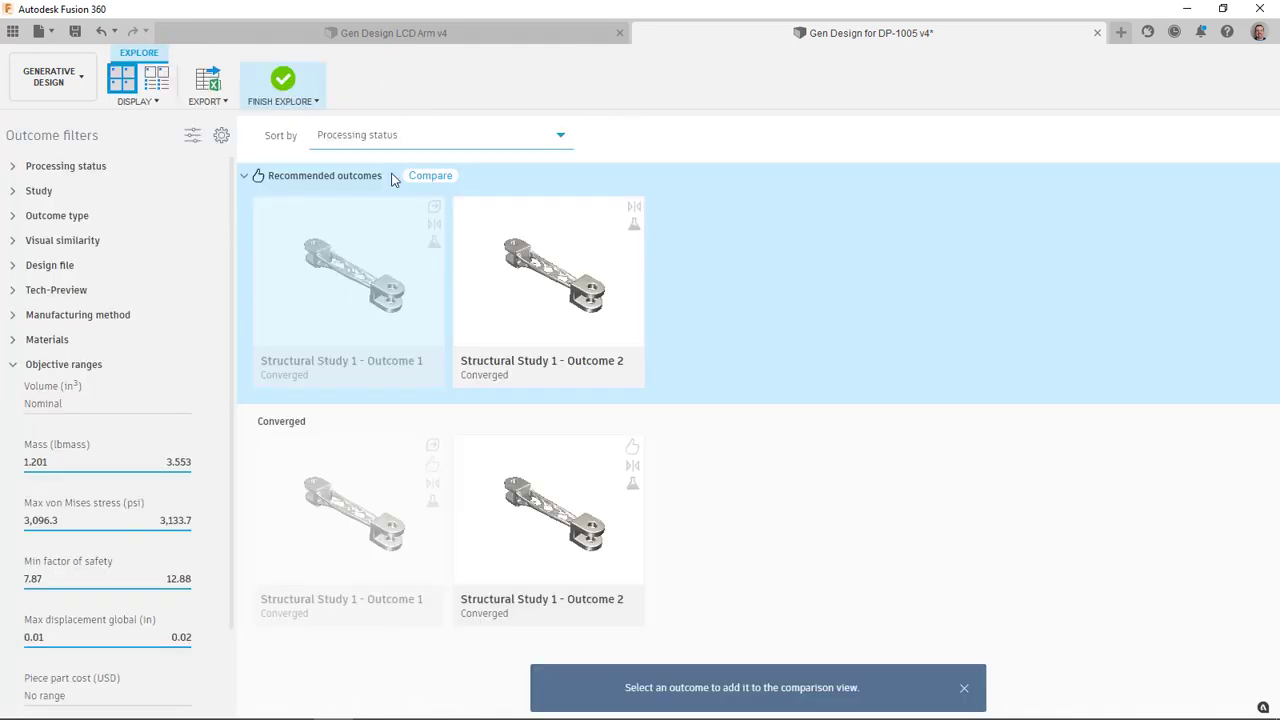
click(566, 495)
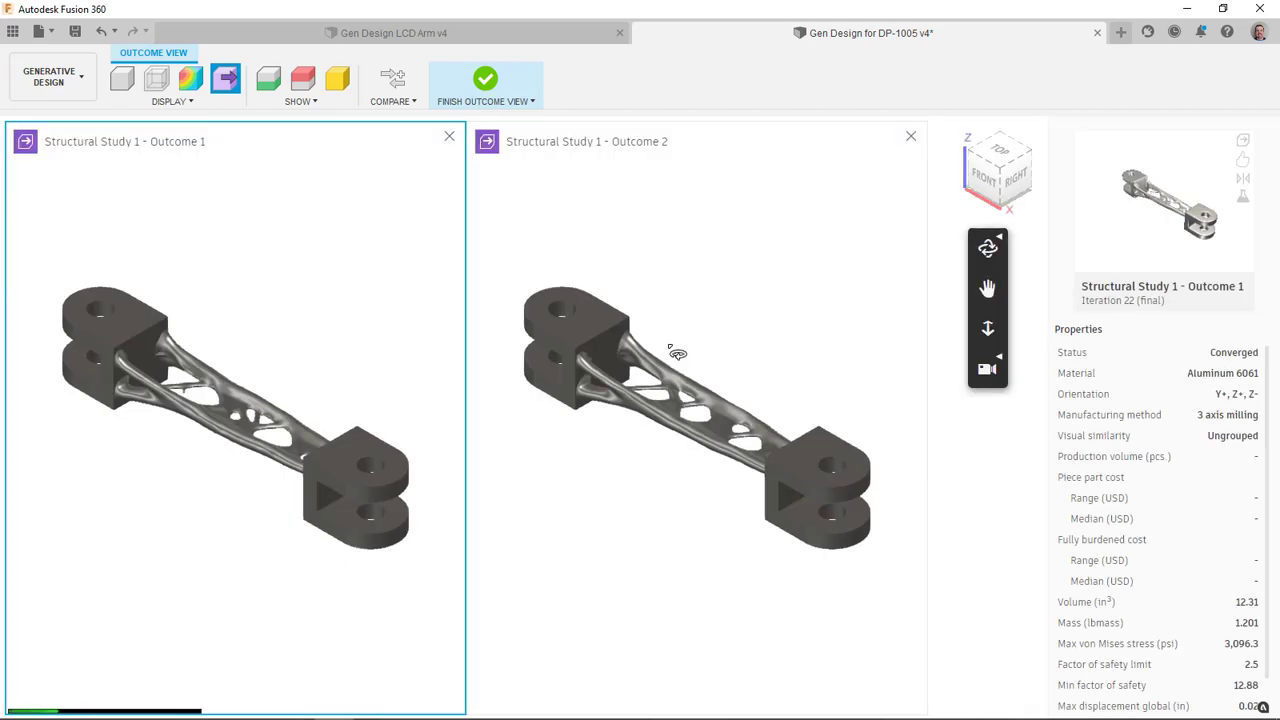
drag(622, 352, 675, 493)
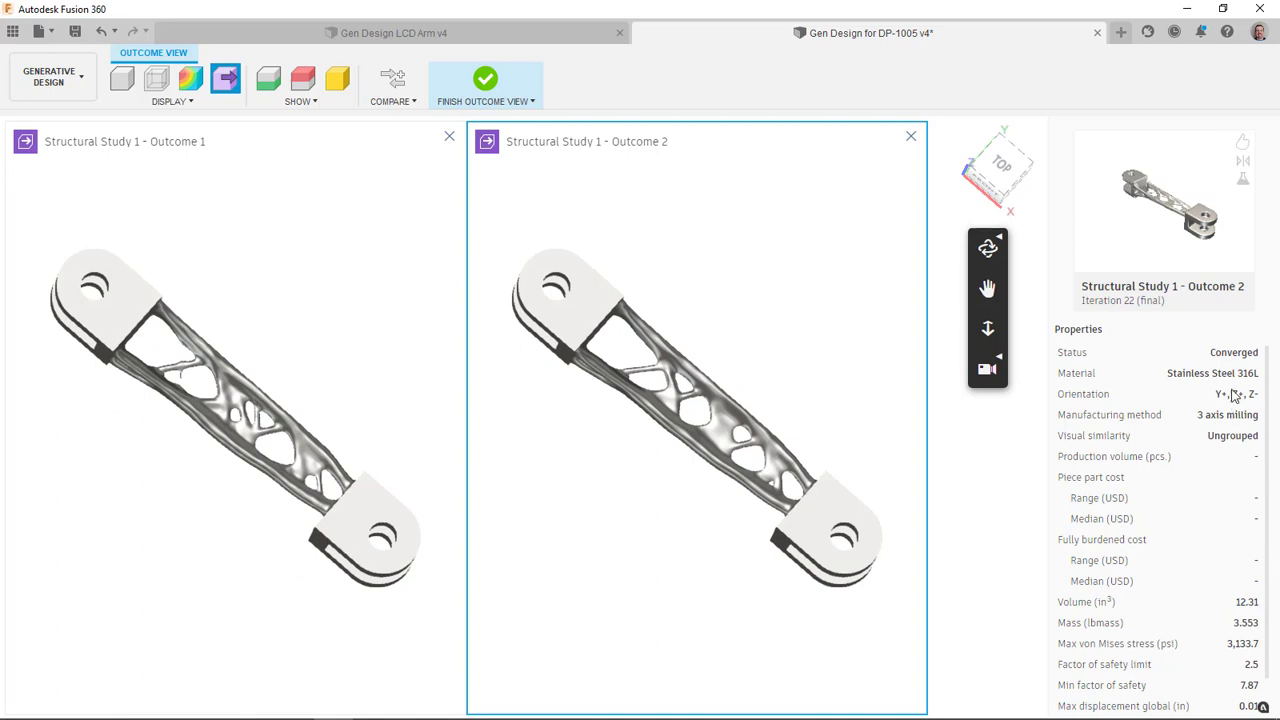
Read each outcome's Properties panel, noting Outcome 1's 3,096.3 psi stress and 12.88 safety factor.
click(343, 317)
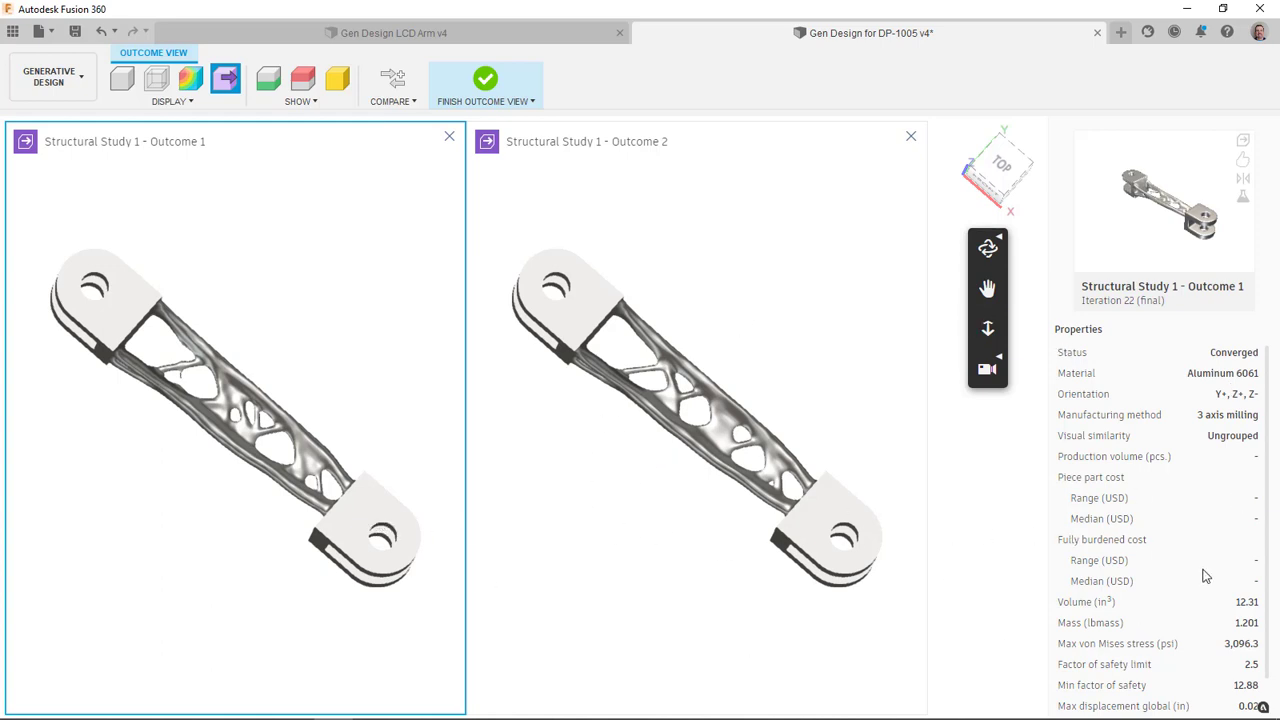
scroll(1178, 614, down, 1)
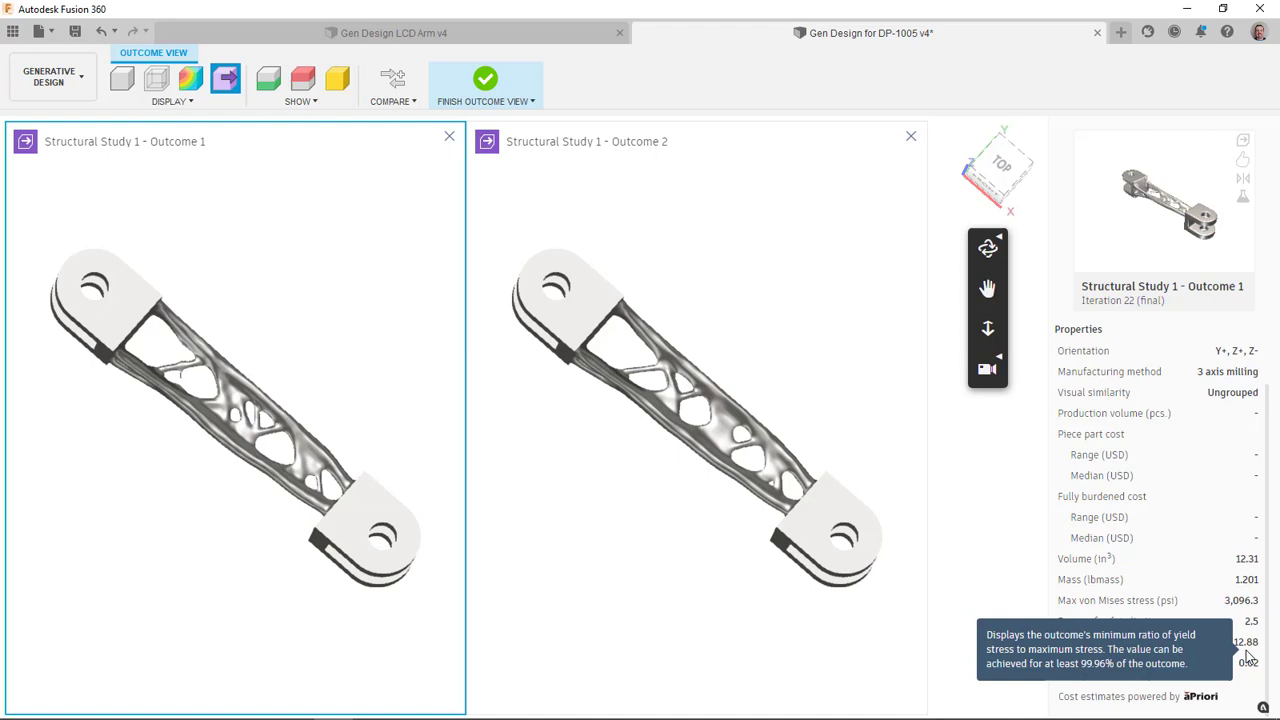
click(858, 368)
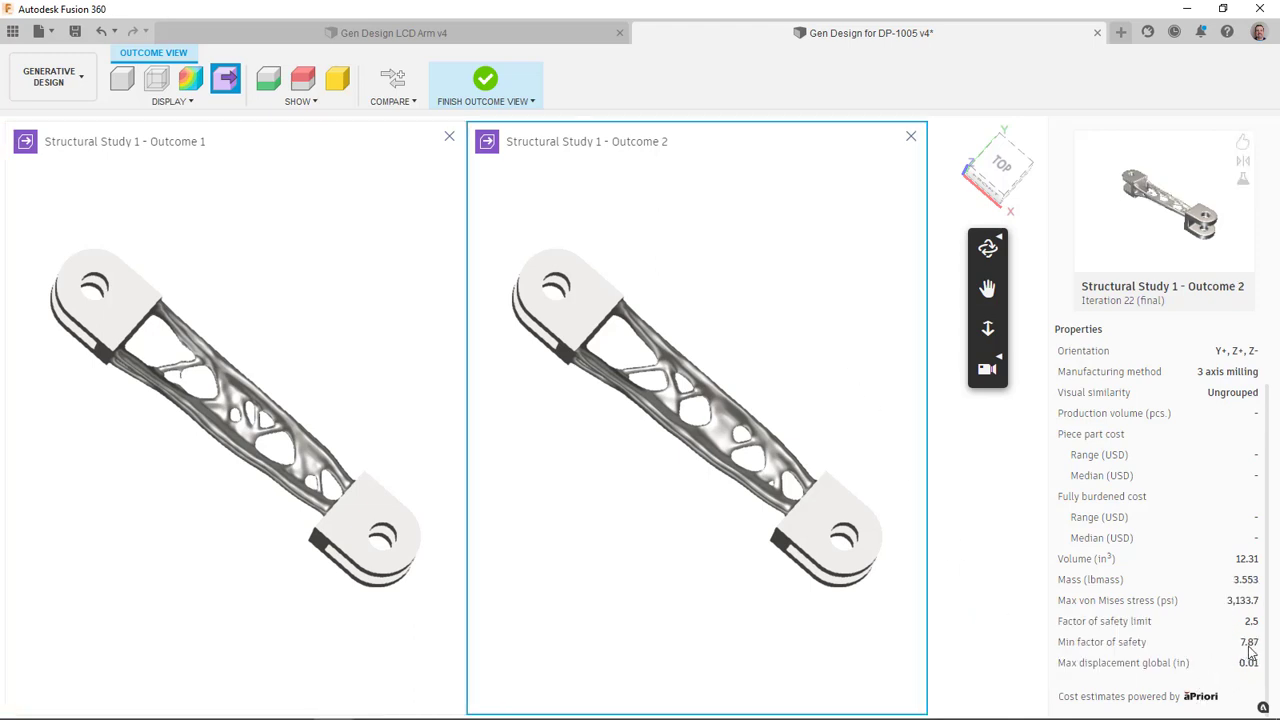
mouse_move(1256, 659)
click(313, 339)
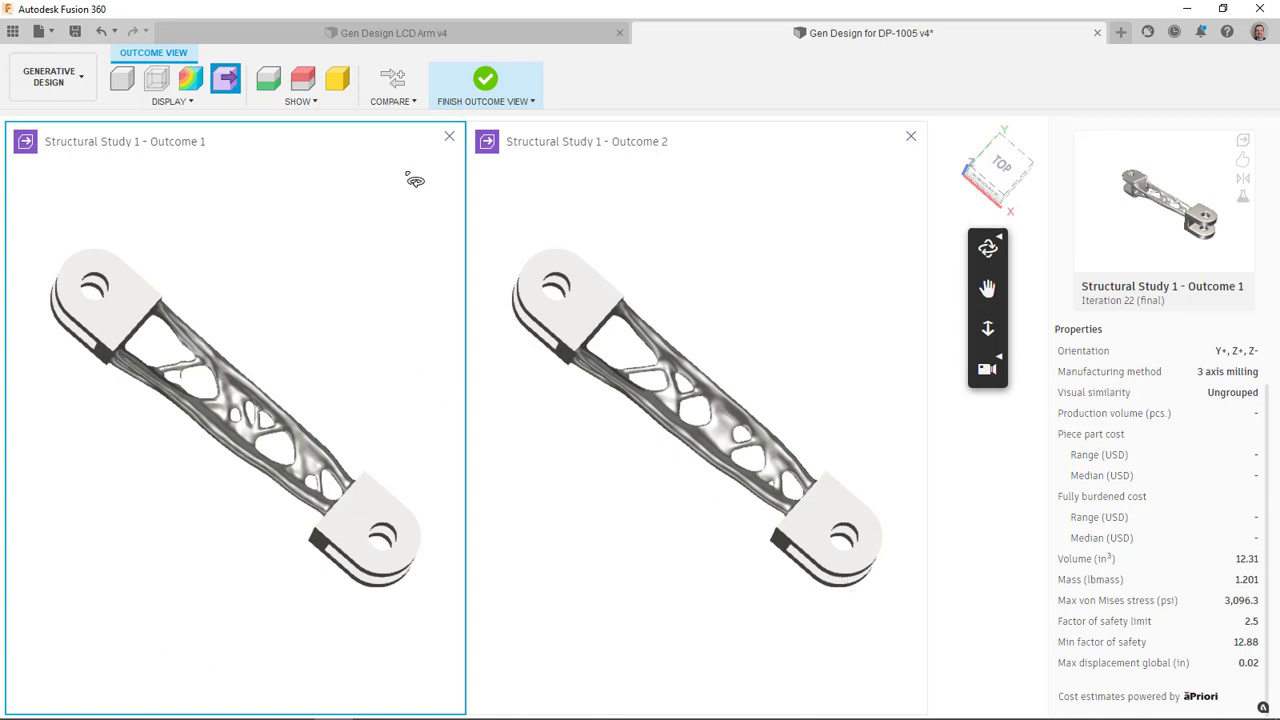
Close the Outcome 2 viewport and orbit Outcome 1 to see its front.
click(910, 136)
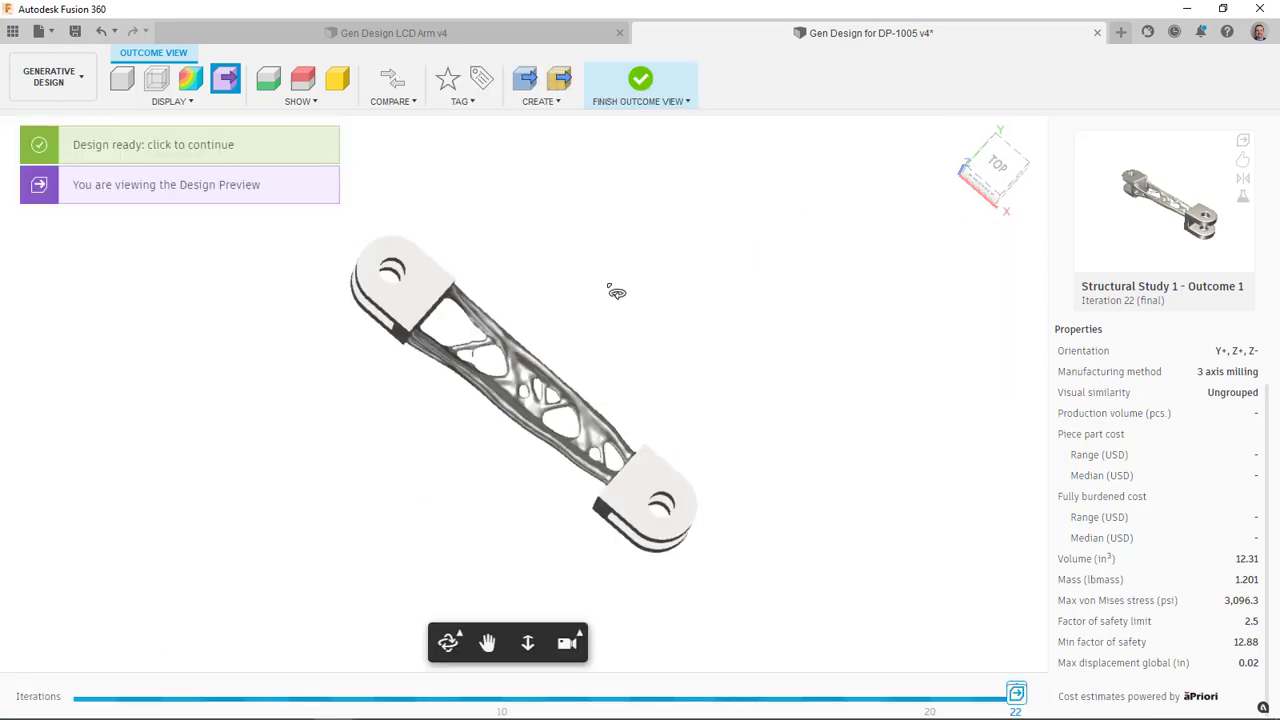
scroll(561, 418, up, 10)
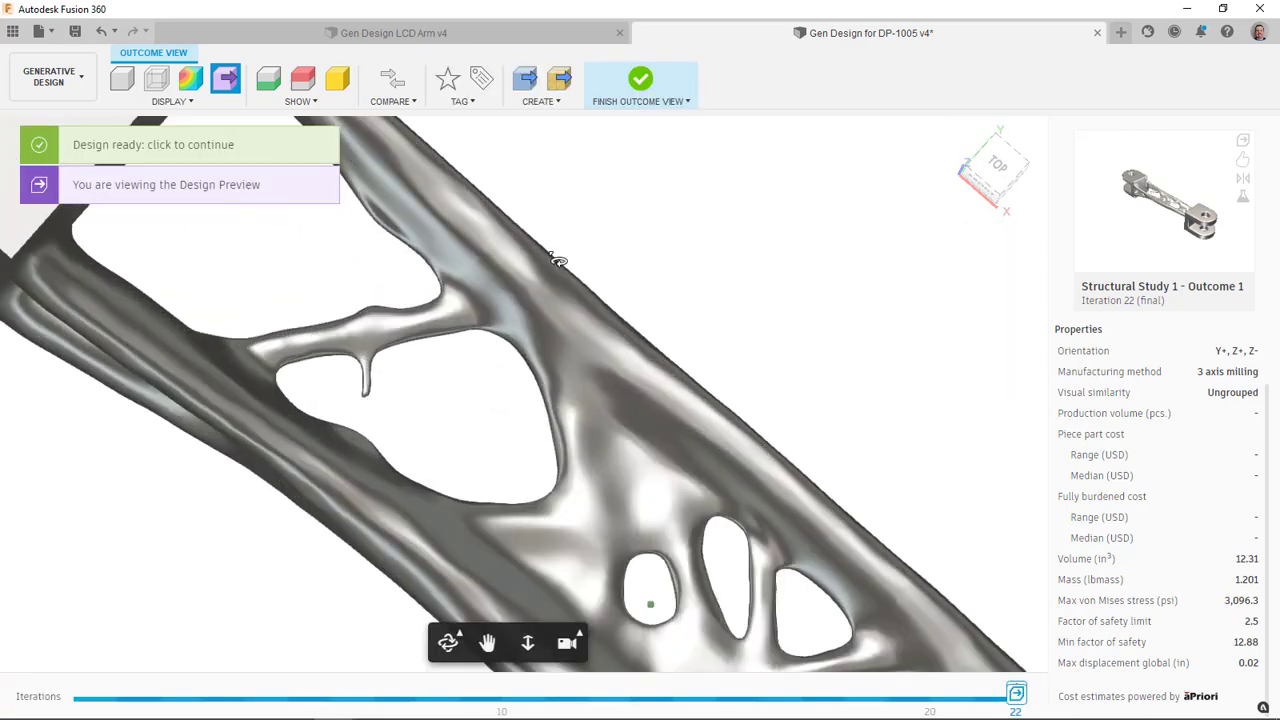
scroll(564, 388, down, 10)
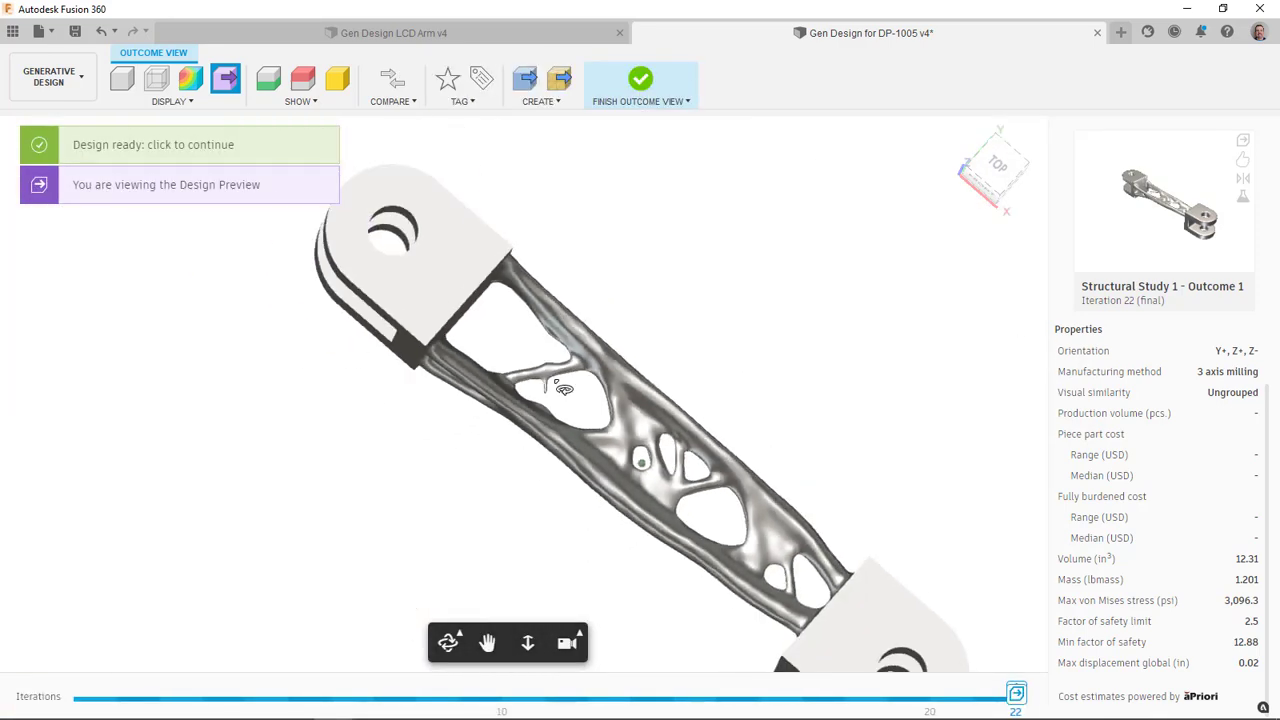
shift+middle_drag(721, 405, 560, 323)
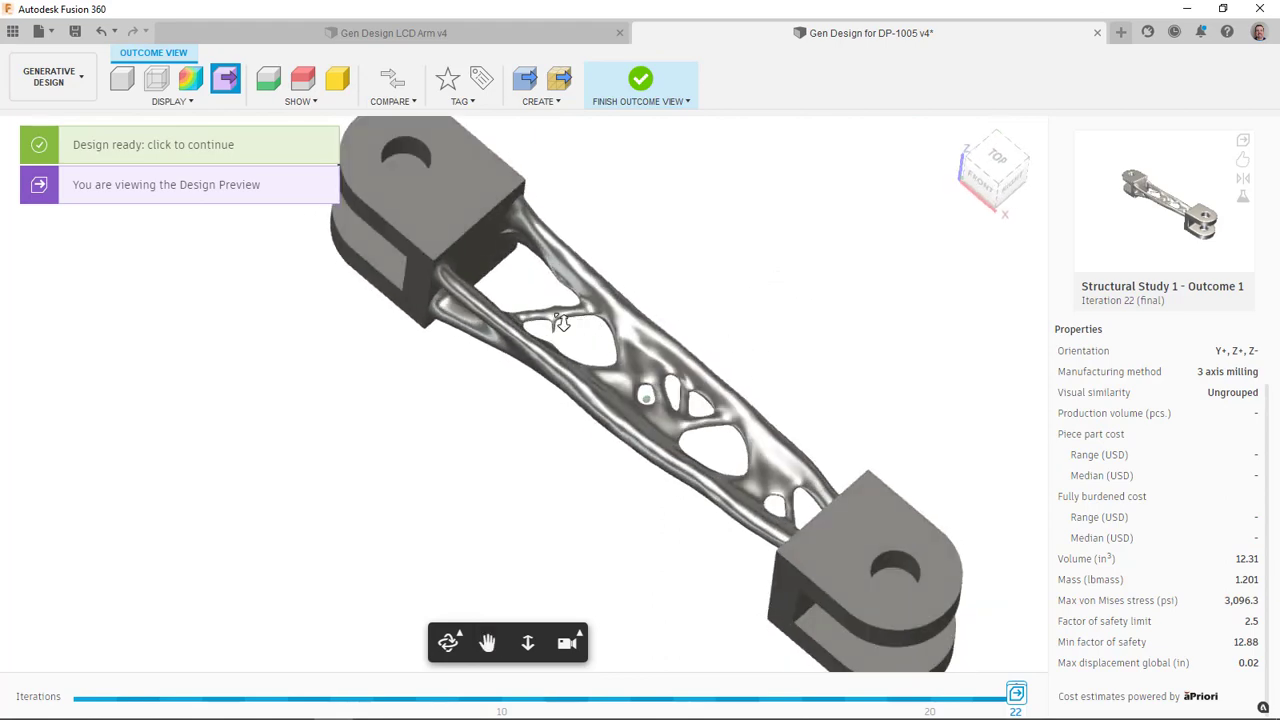
Zoom in on the lattice opening with the small stray finger.
scroll(555, 330, up, 10)
scroll(623, 360, down, 5)
scroll(625, 370, up, 6)
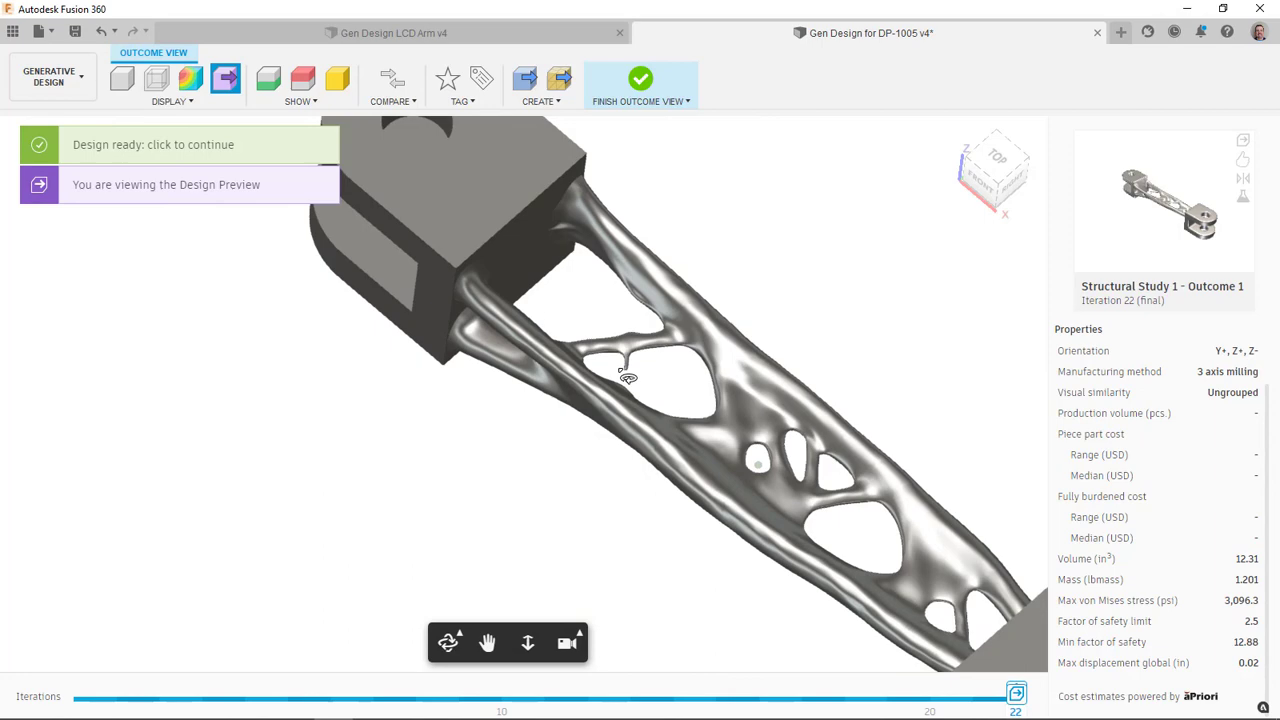
shift+middle_drag(660, 371, 617, 451)
scroll(617, 505, up, 3)
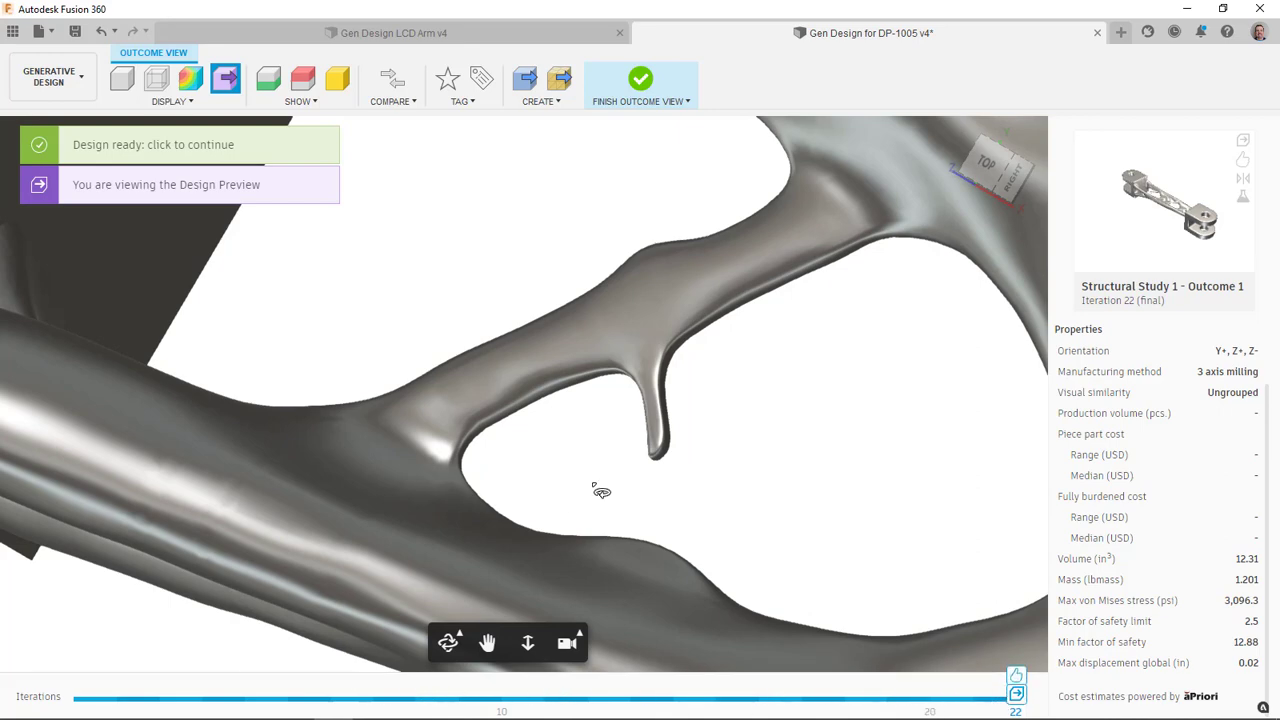
scroll(620, 460, down, 10)
scroll(640, 438, down, 2)
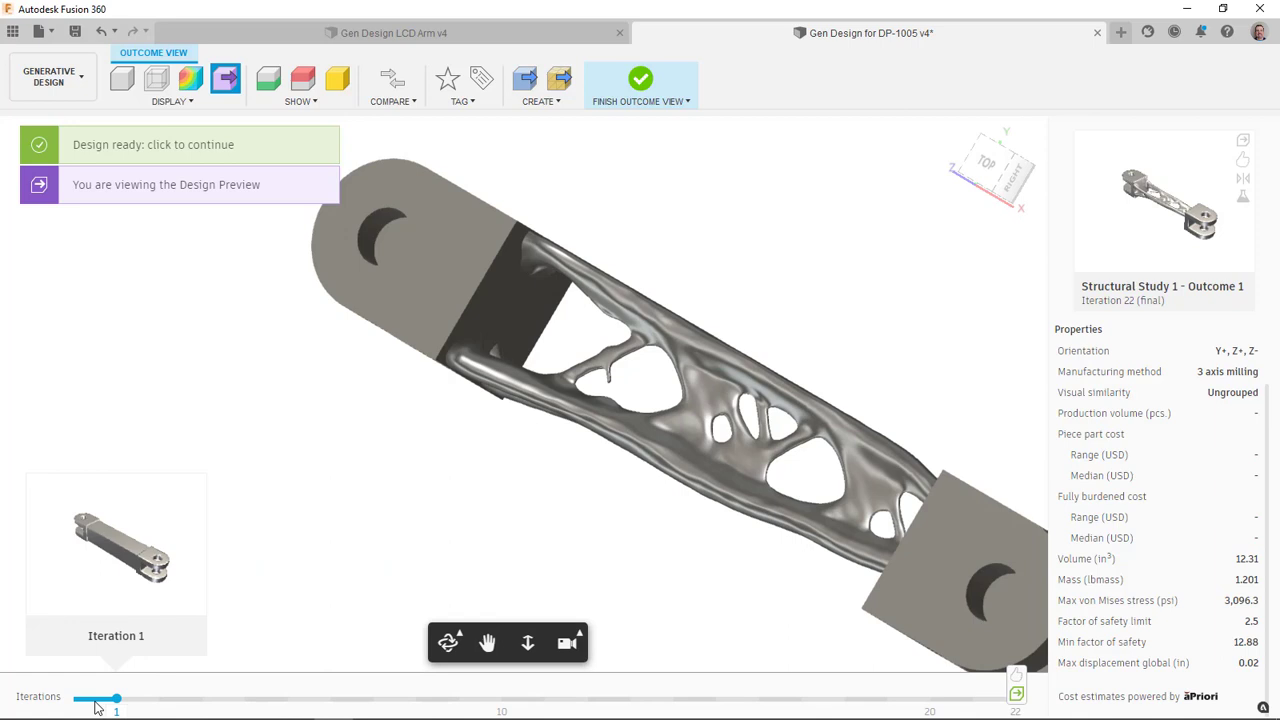
Step Outcome 1 through Iterations 1, 10 and about 15, orbiting the arm at each.
click(70, 702)
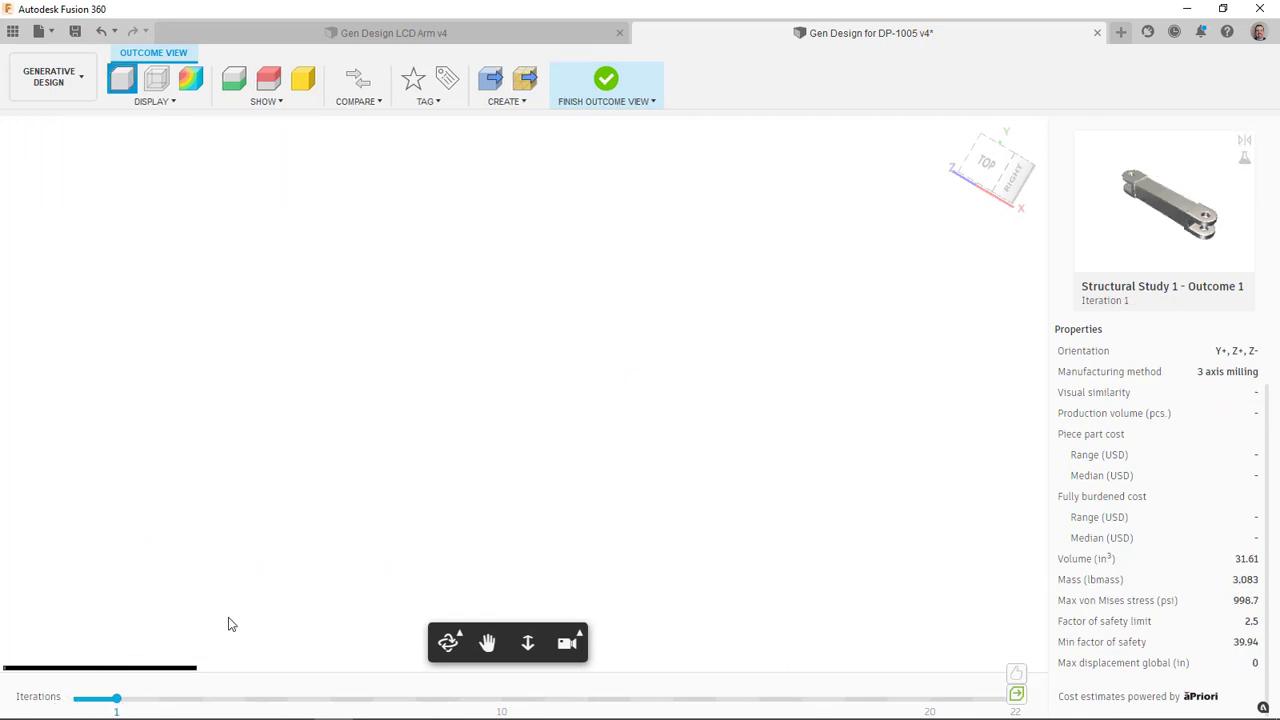
scroll(465, 498, down, 3)
mouse_move(463, 497)
middle_down()
mouse_move(457, 451)
mouse_move(469, 449)
mouse_move(489, 508)
middle_up()
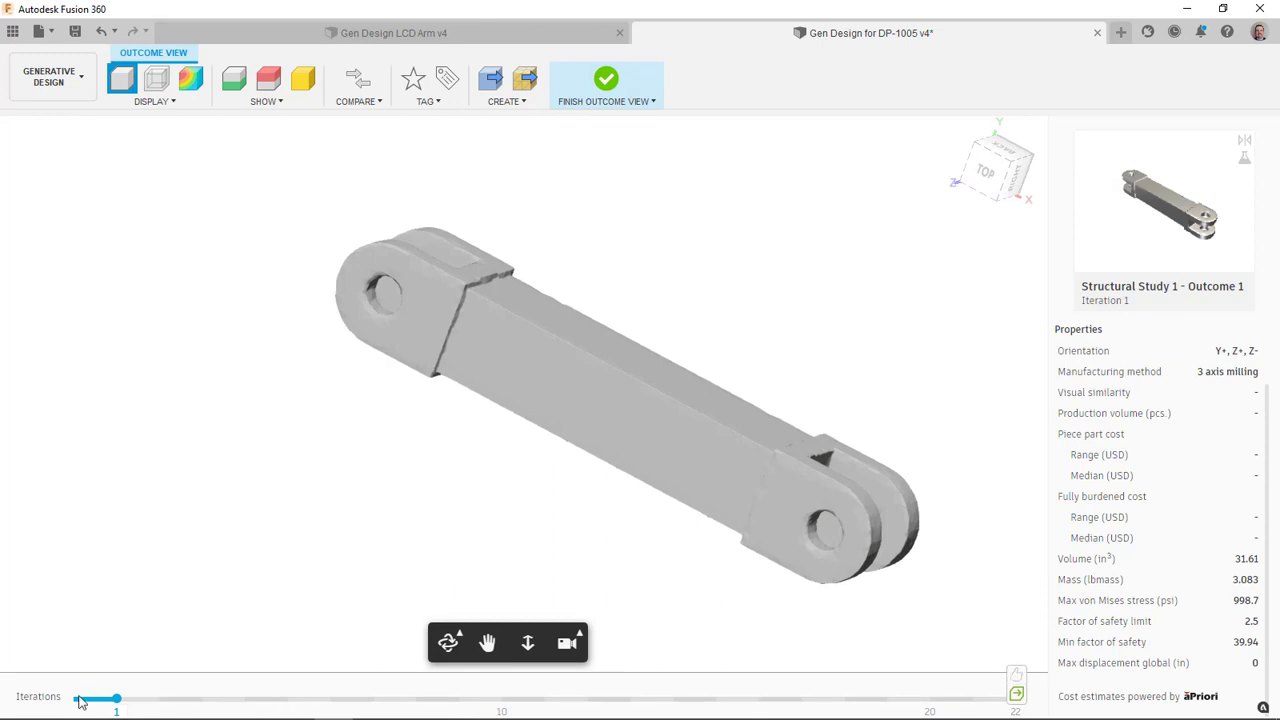
drag(117, 703, 490, 710)
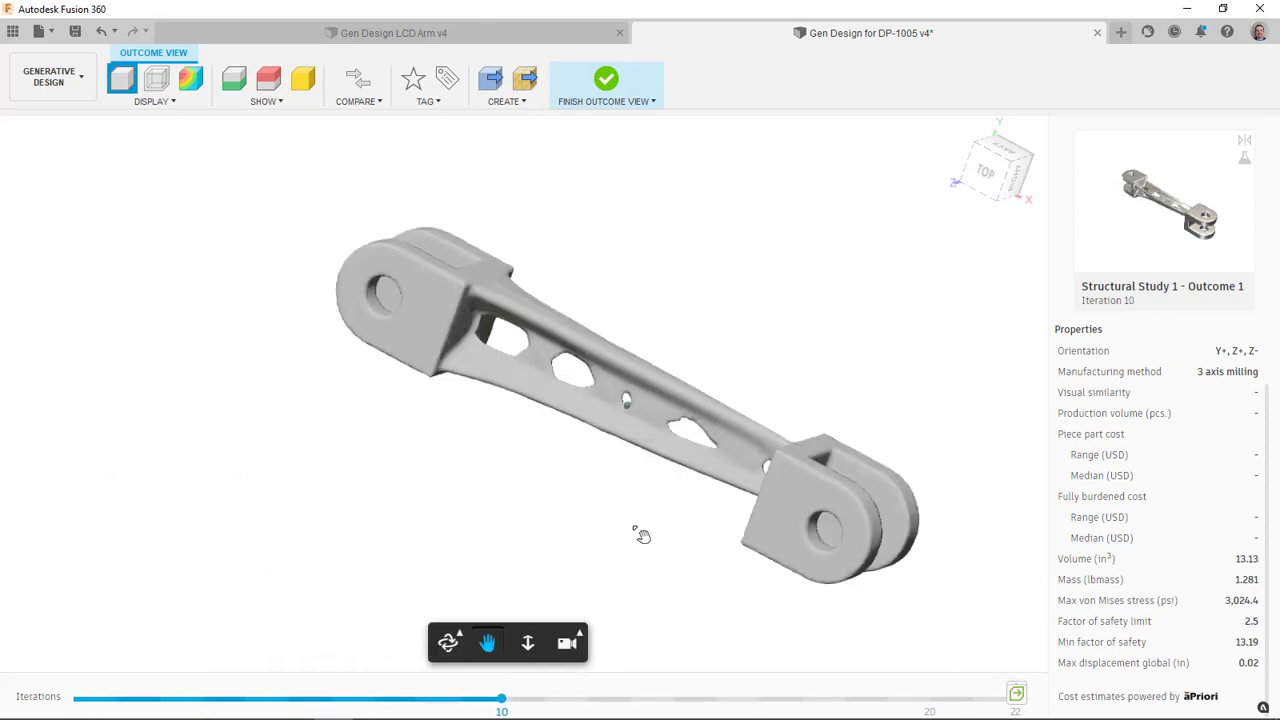
mouse_move(643, 534)
shift+middle_down()
mouse_move(603, 510)
mouse_move(631, 523)
mouse_move(628, 540)
shift+middle_up()
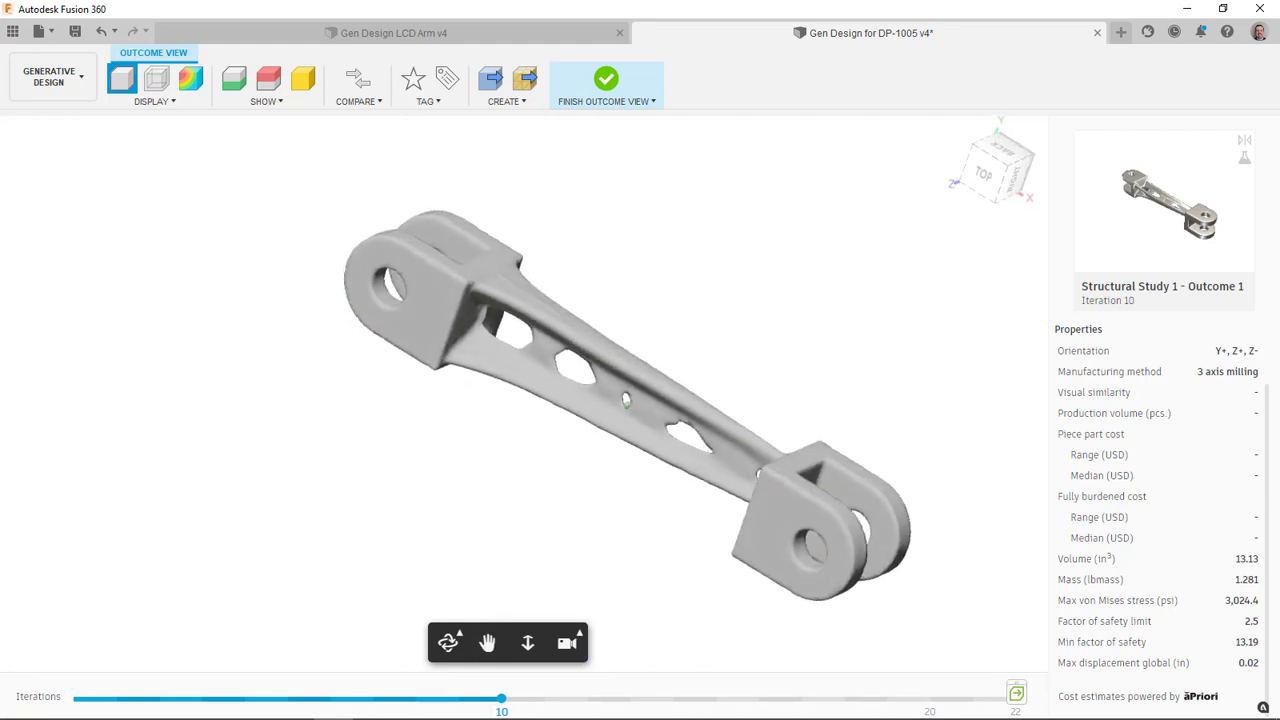
mouse_move(489, 703)
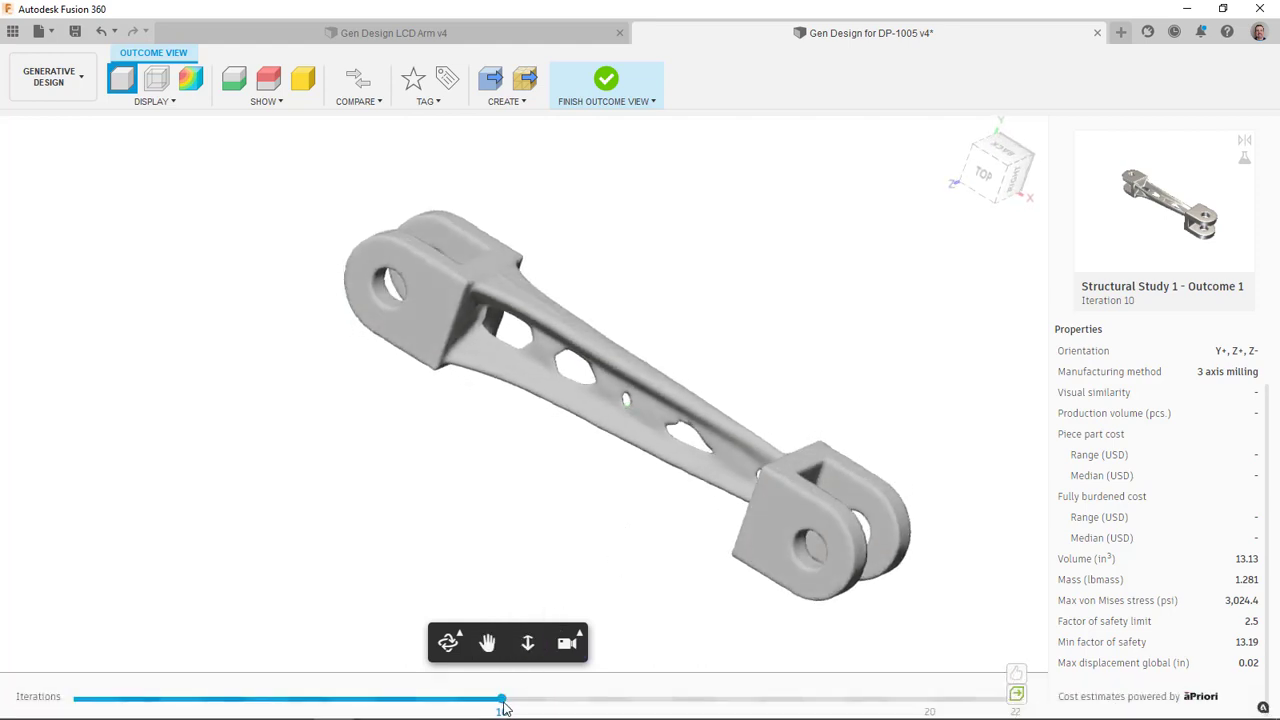
drag(502, 698, 930, 698)
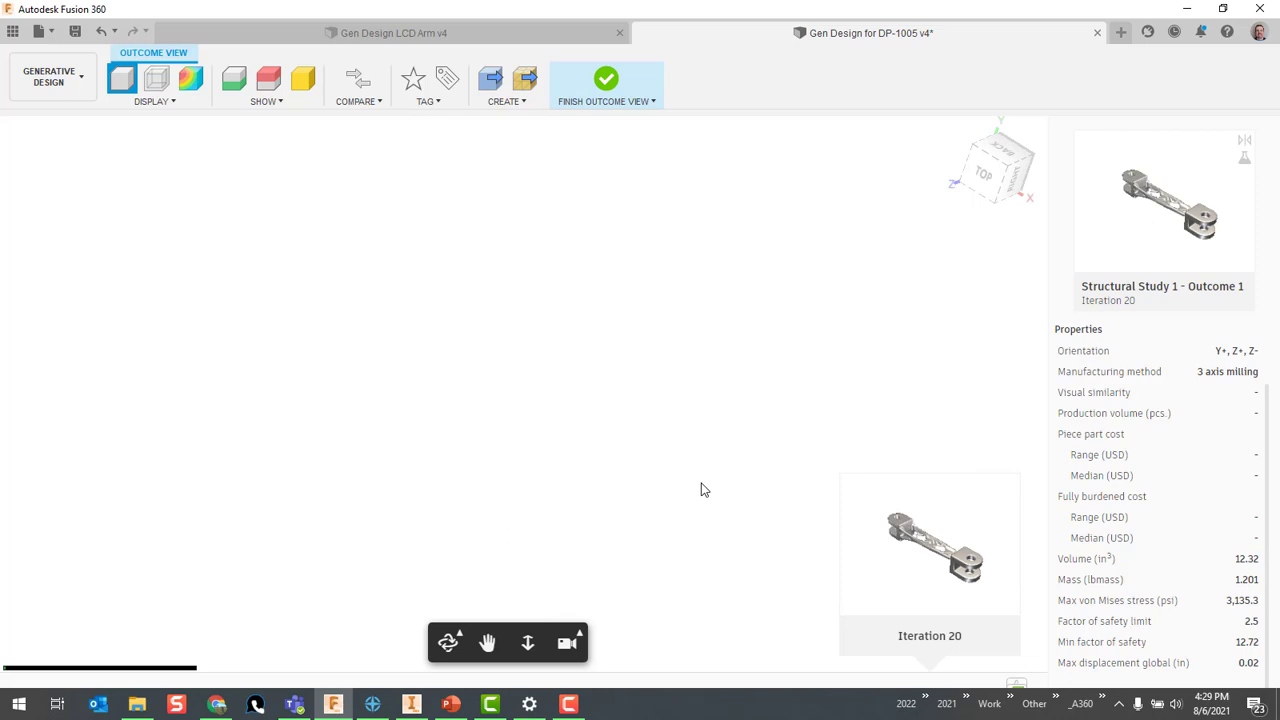
shift+middle_drag(618, 480, 850, 505)
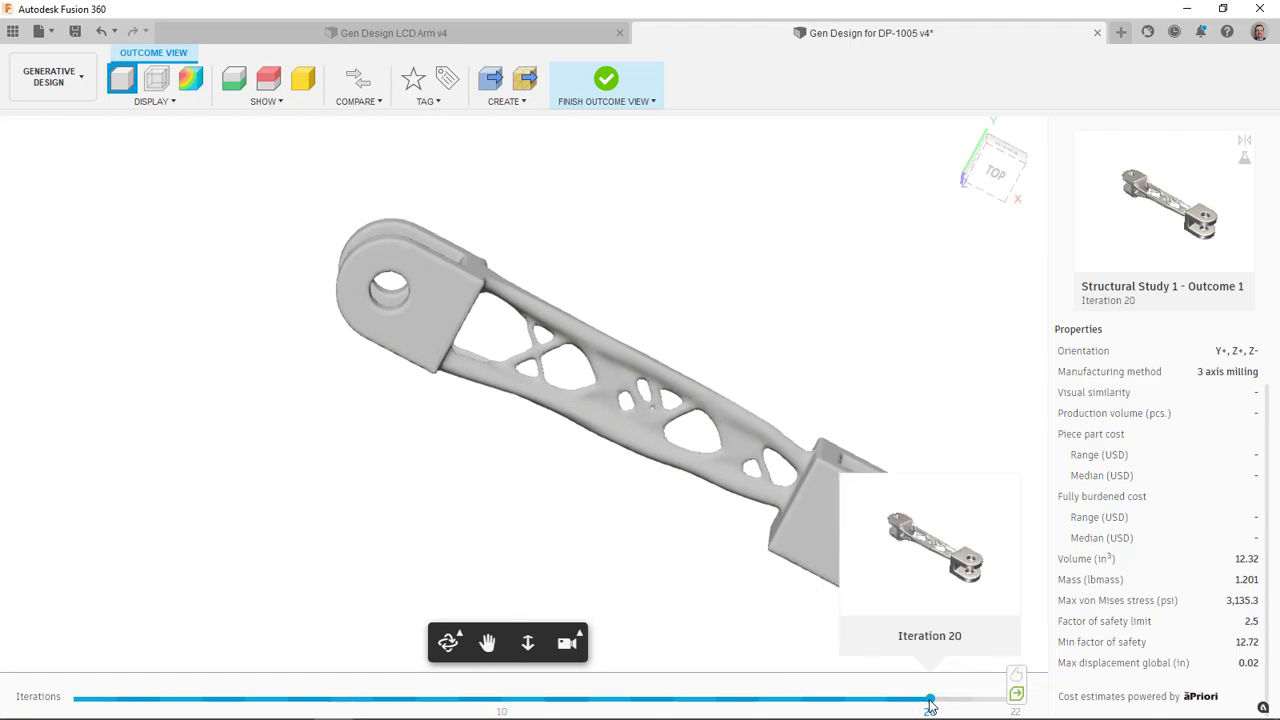
Jump to final Iteration 22 and fit the whole arm in view with F6.
drag(930, 705, 1001, 713)
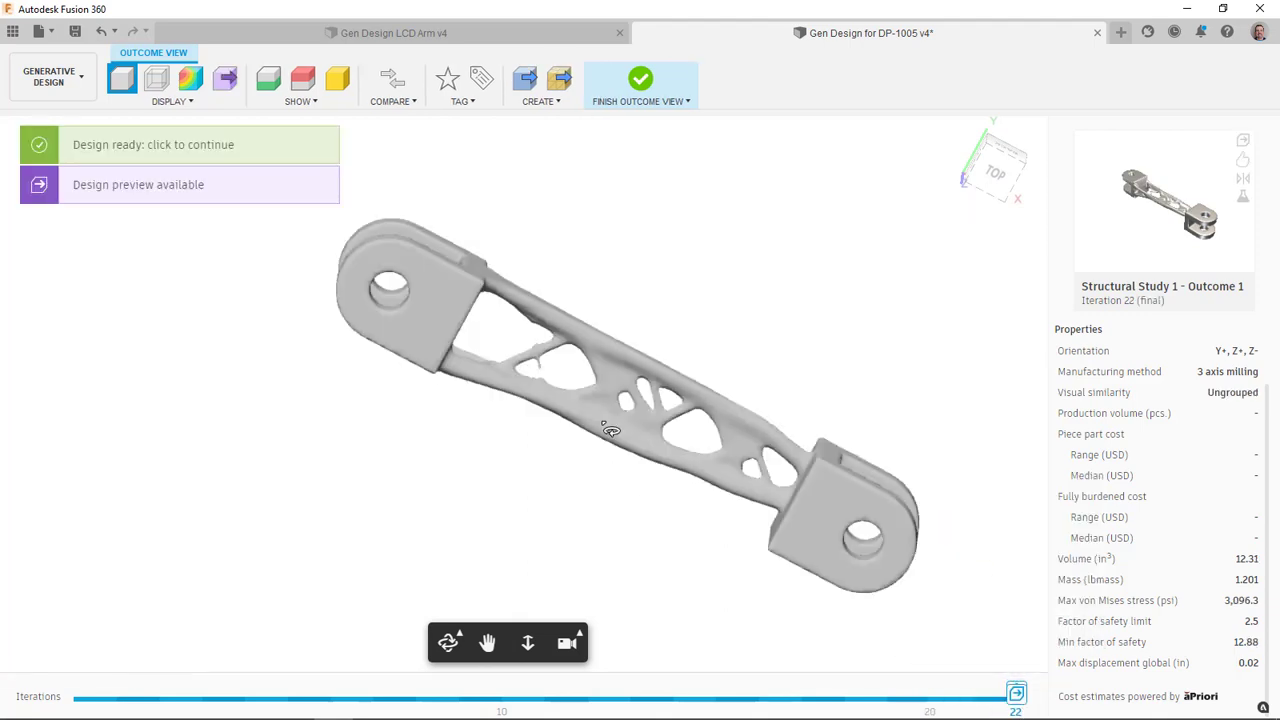
scroll(545, 357, up, 3)
scroll(545, 357, up, 2)
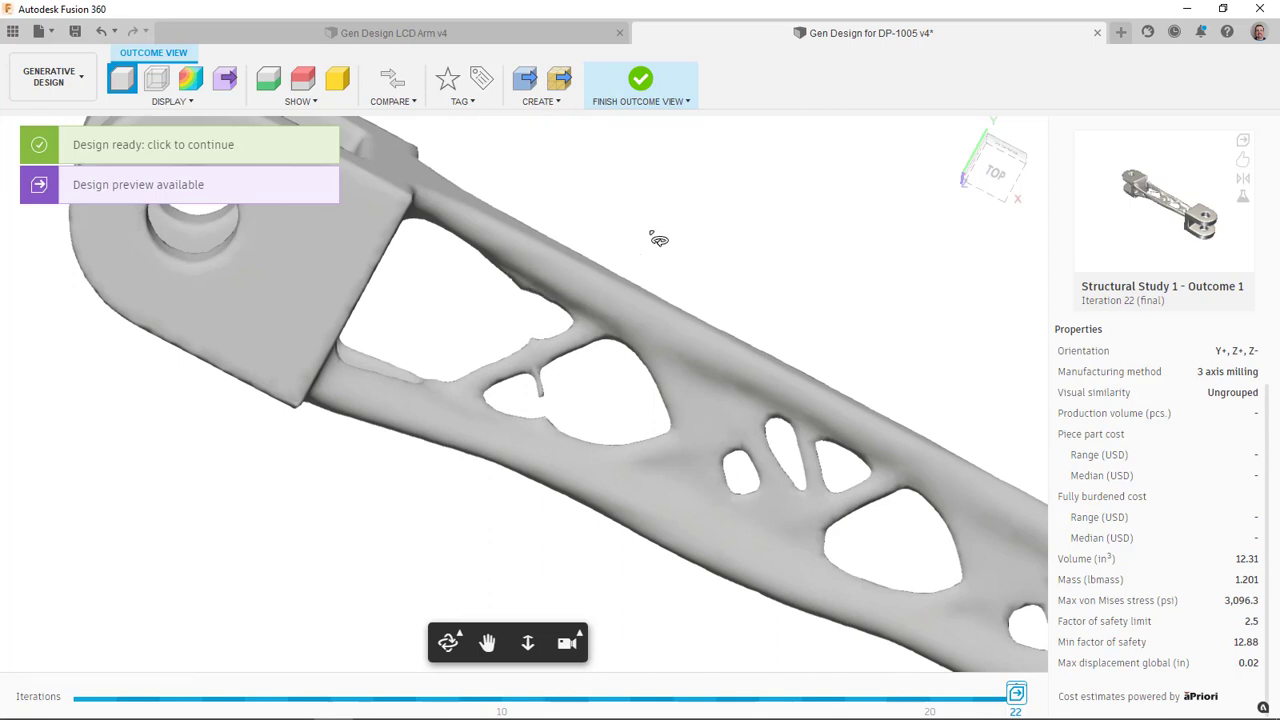
scroll(671, 240, down, 2)
middle_drag(826, 236, 826, 236)
key(F6)
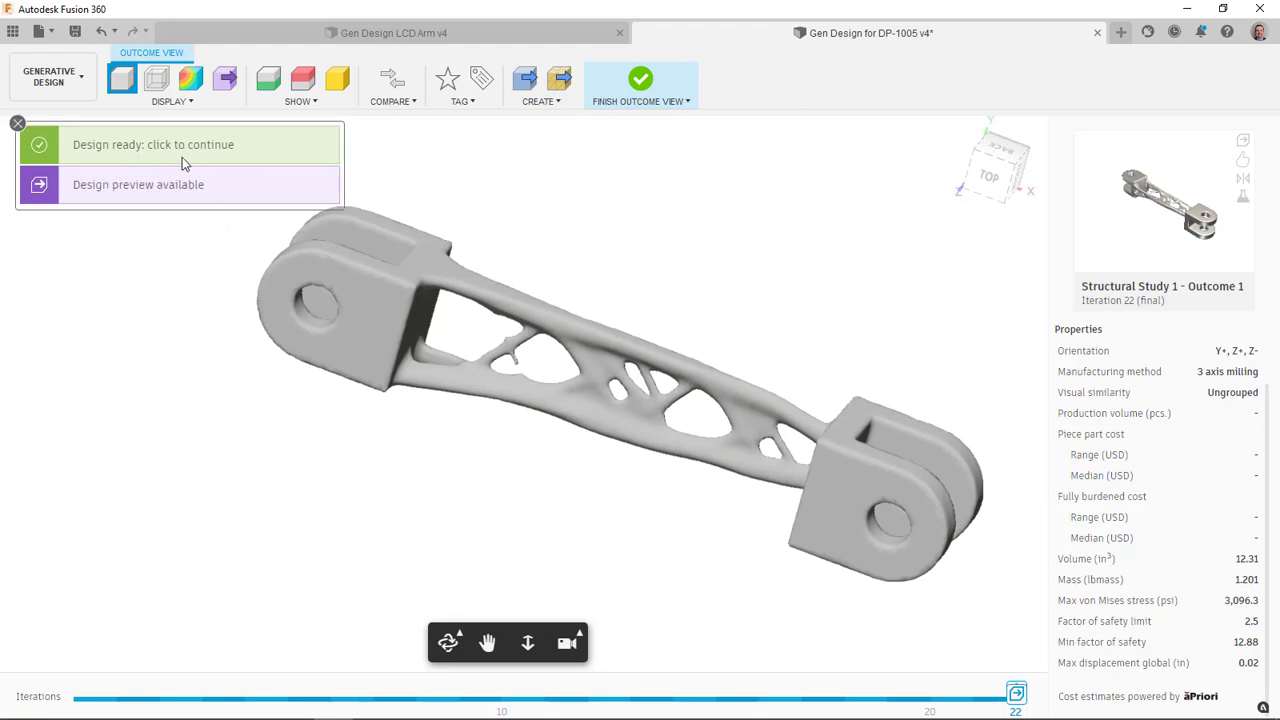
Create a design from Outcome 1 and open it in a new Untitled tab.
click(525, 80)
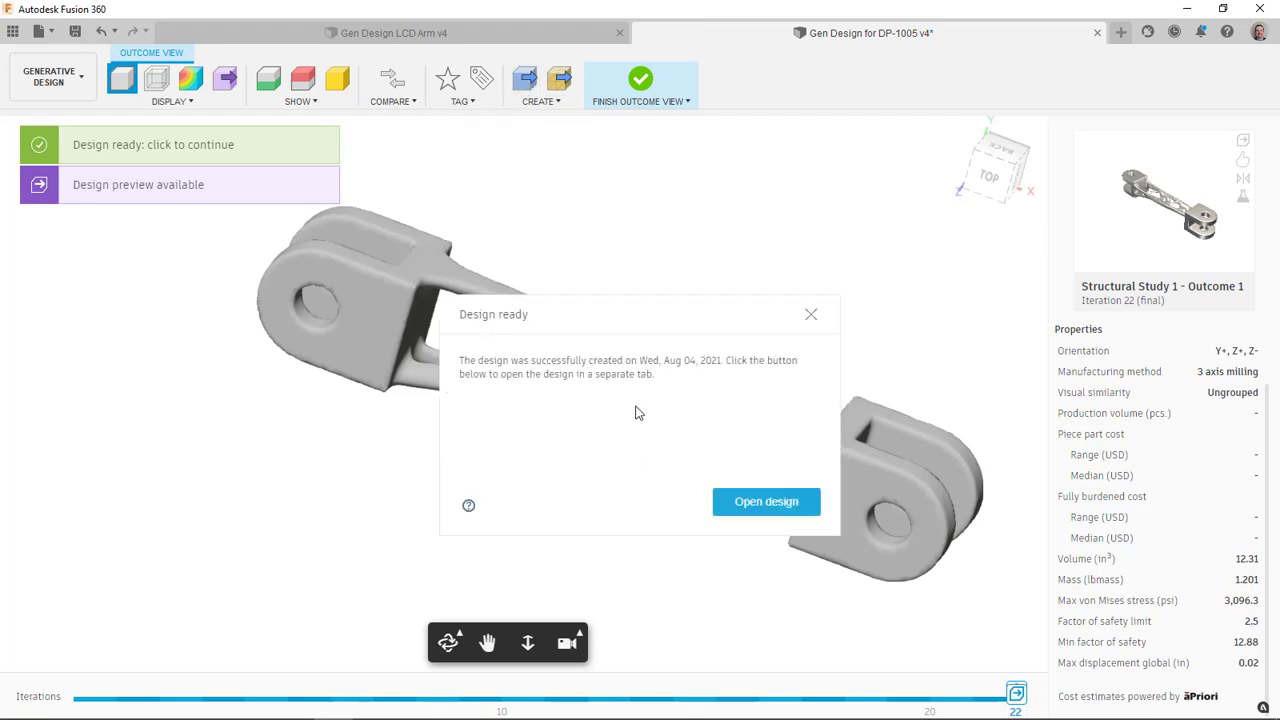
click(765, 506)
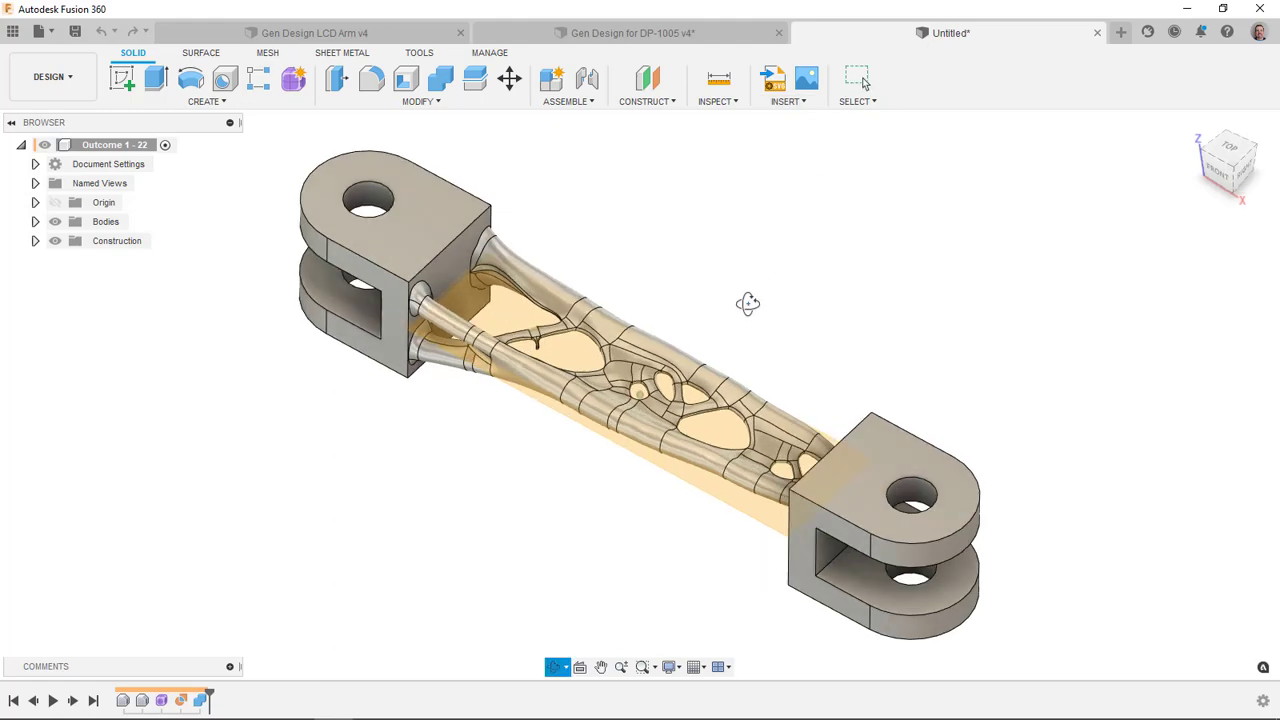
Save the new design as 'LCD Arm 2' in the Olson CAD/CAM project.
shift+middle_drag(714, 317, 748, 360)
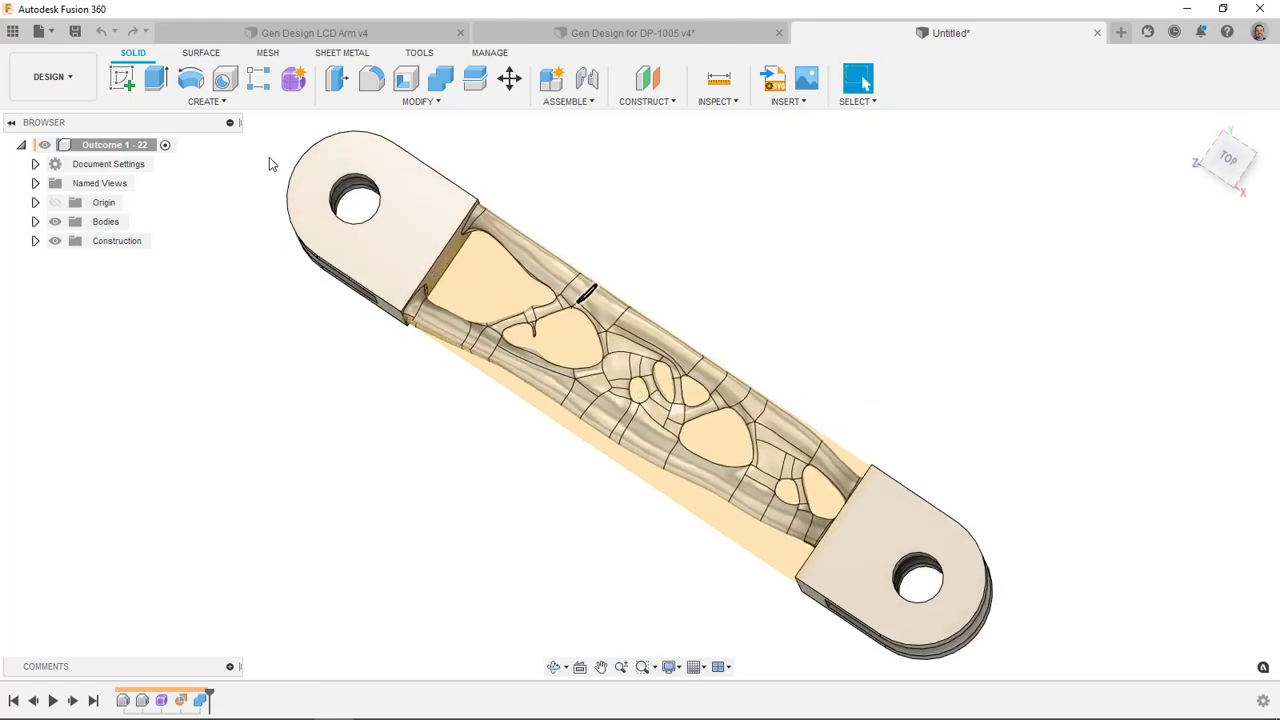
click(76, 33)
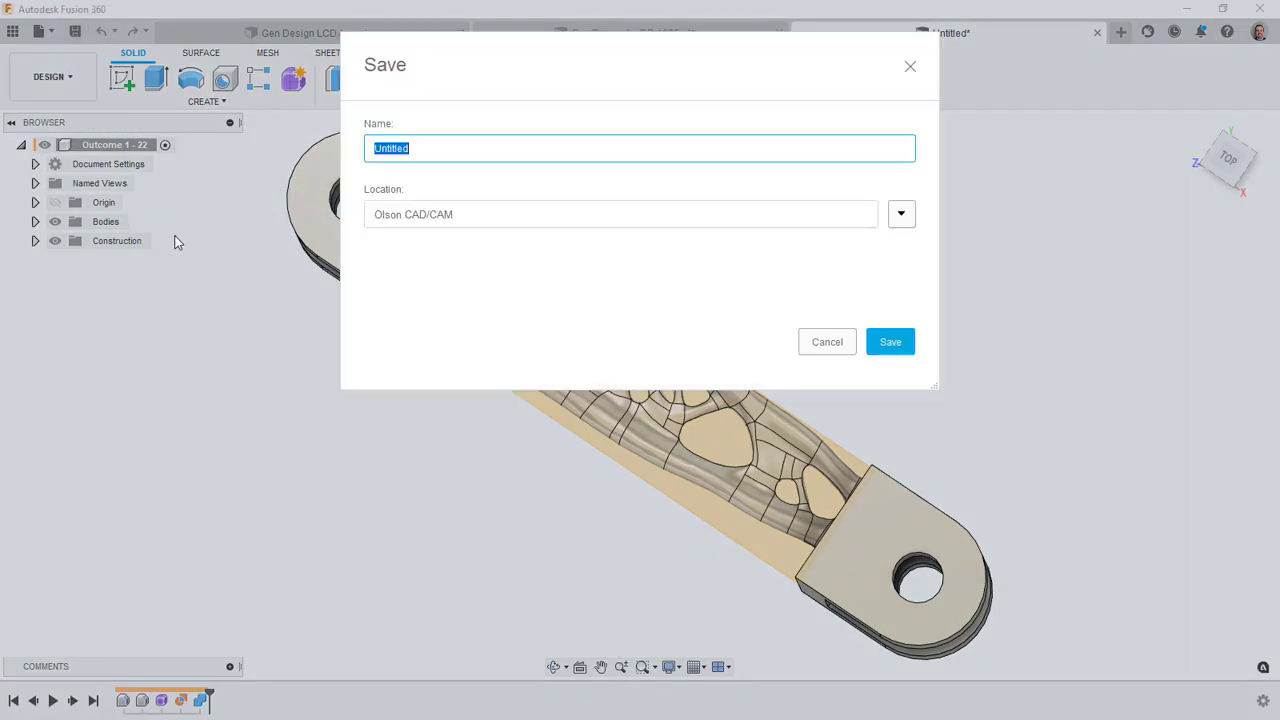
text(LCD Arm 2)
click(893, 344)
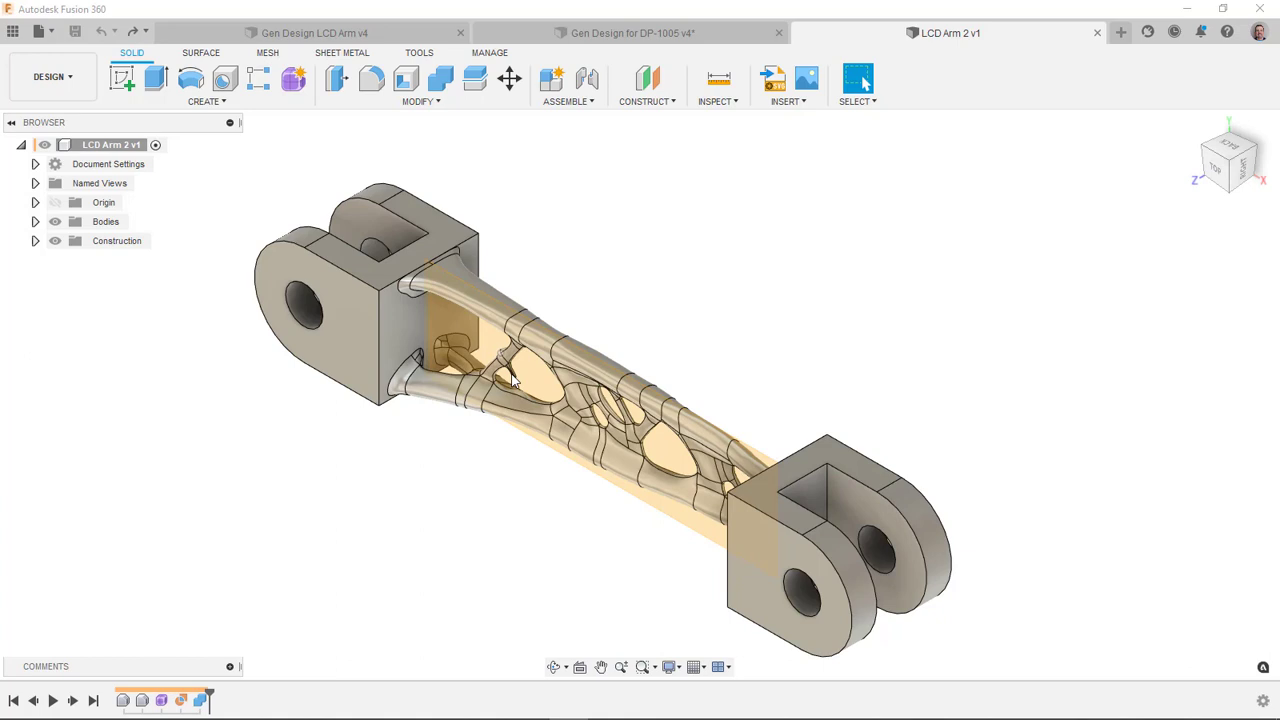
Zoom in and bring up the context menu of the Organic feature in the timeline.
scroll(512, 380, up, 3)
scroll(510, 385, up, 2)
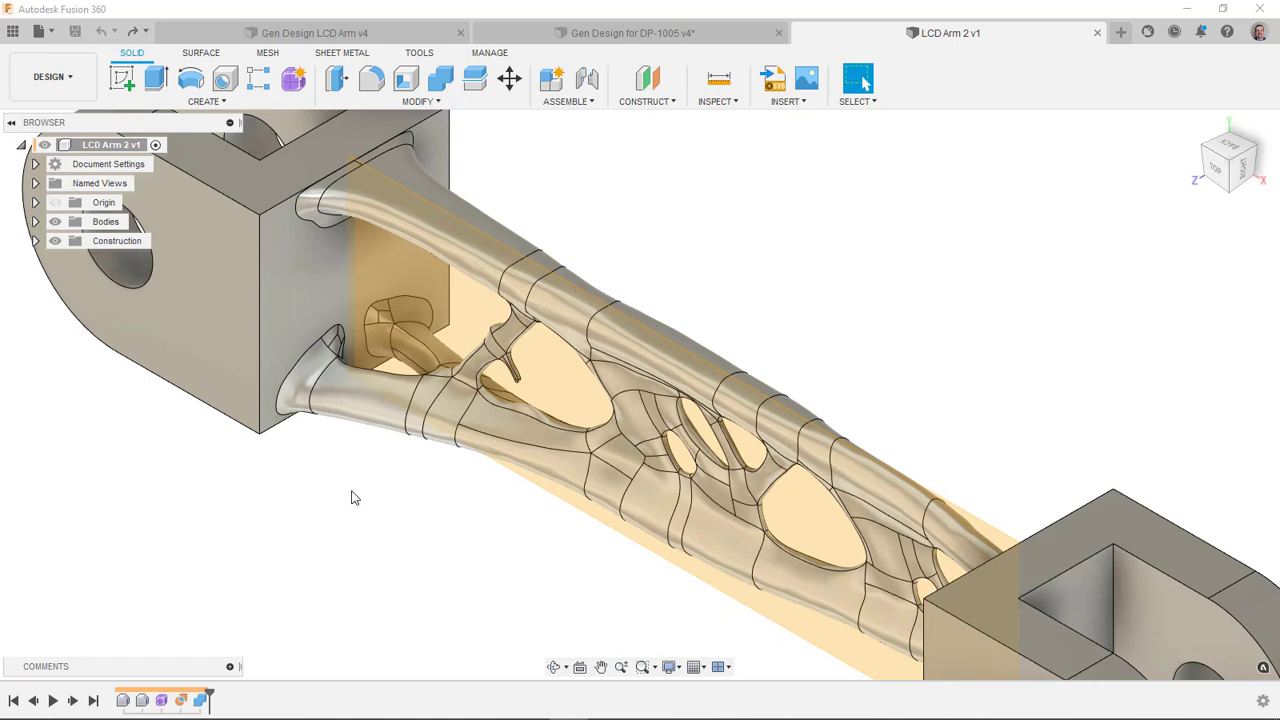
click(163, 701)
right_click(165, 701)
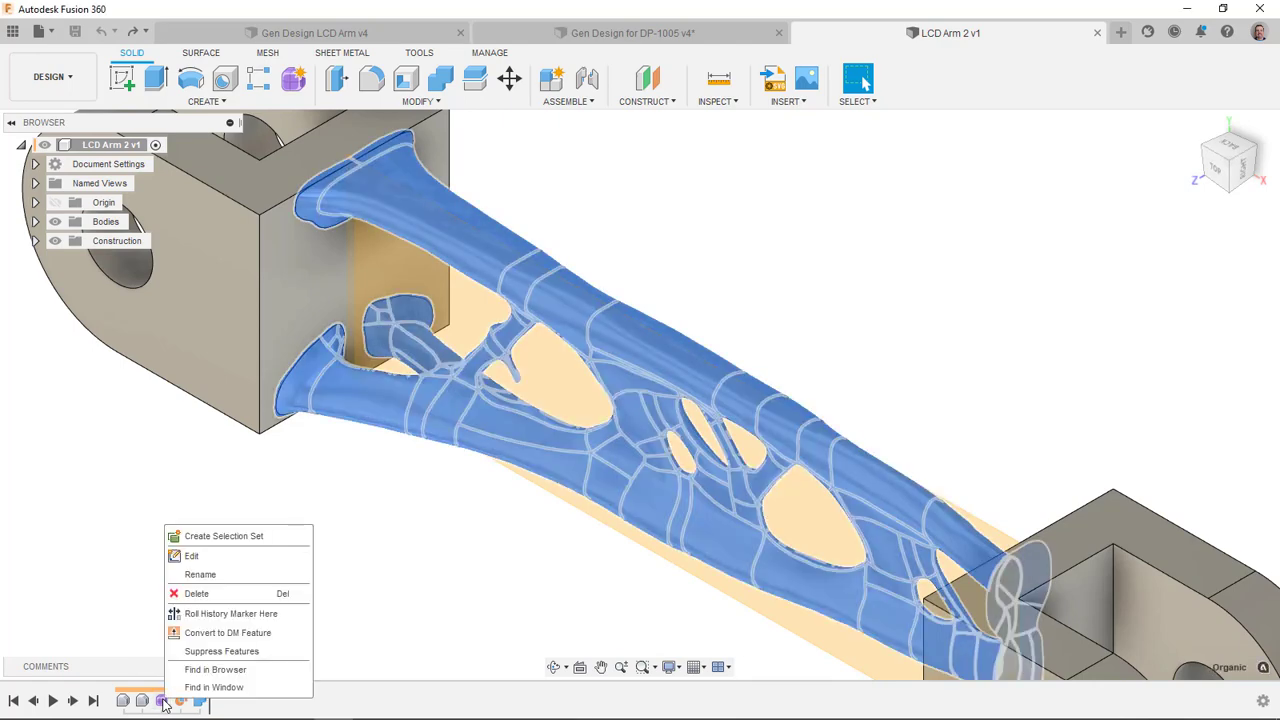
Edit the Organic feature as a T-spline form and select the whole mesh from Top view.
click(191, 556)
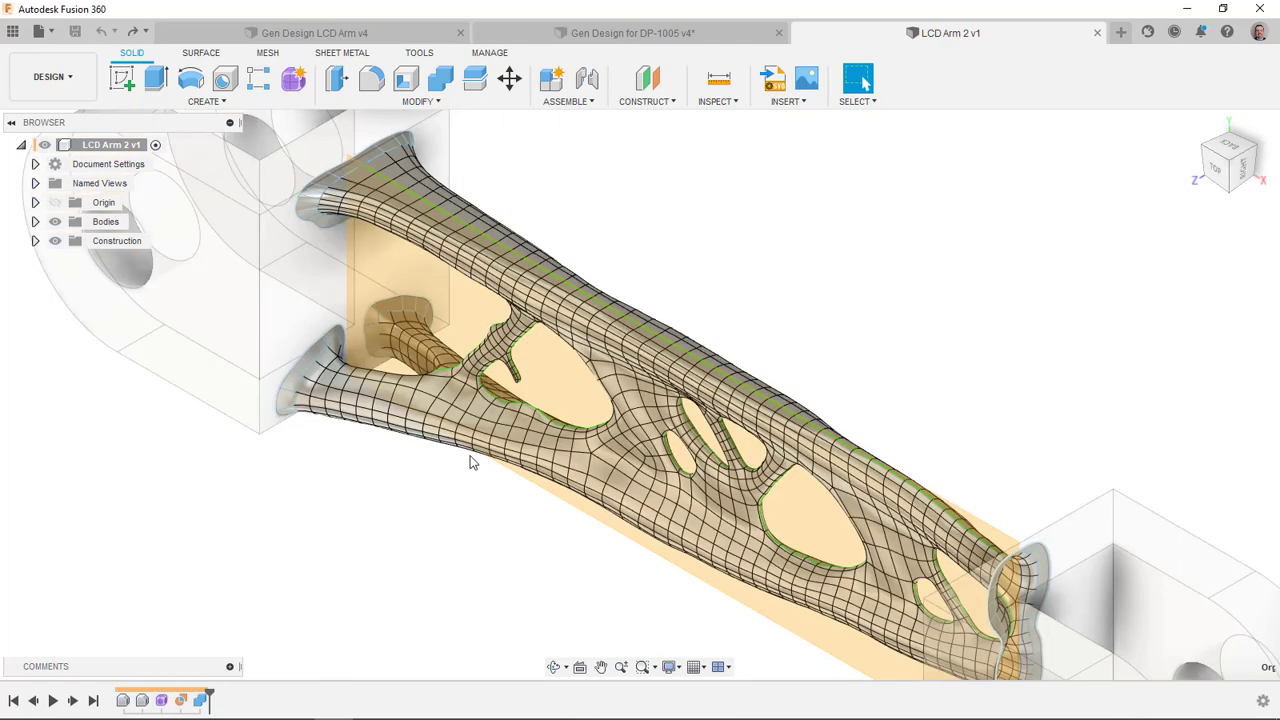
click(1220, 175)
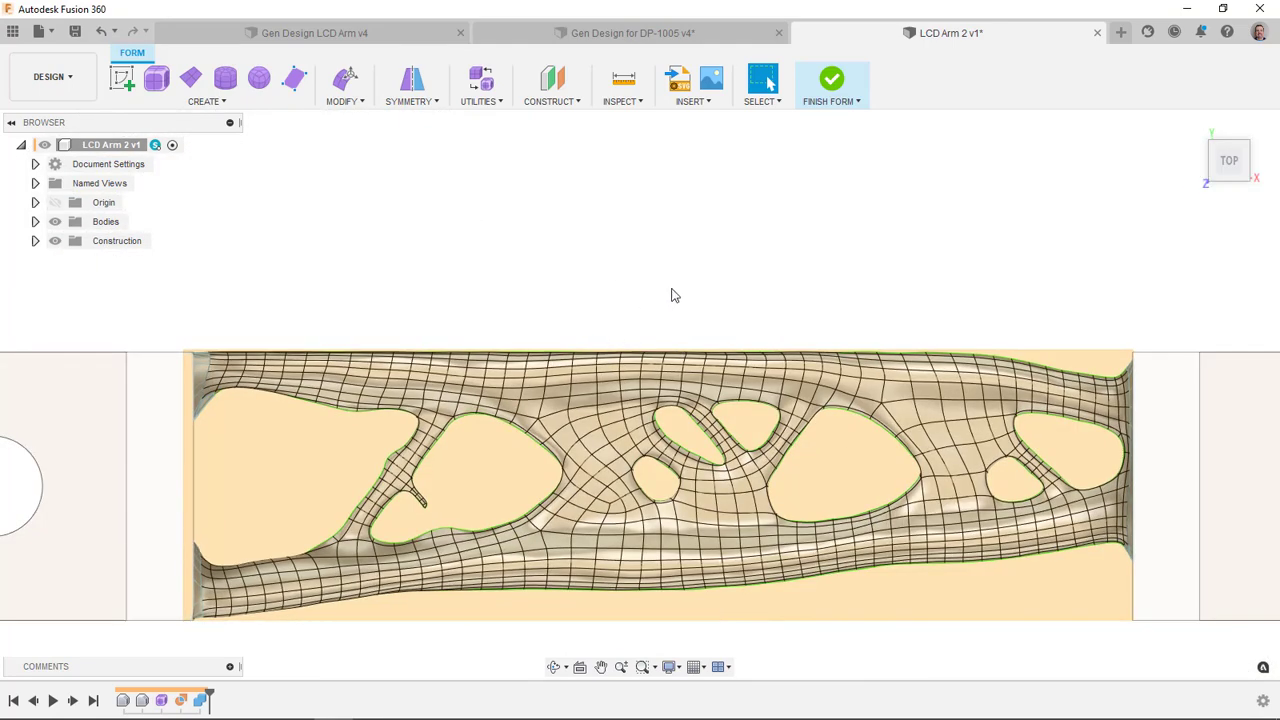
drag(628, 355, 651, 237)
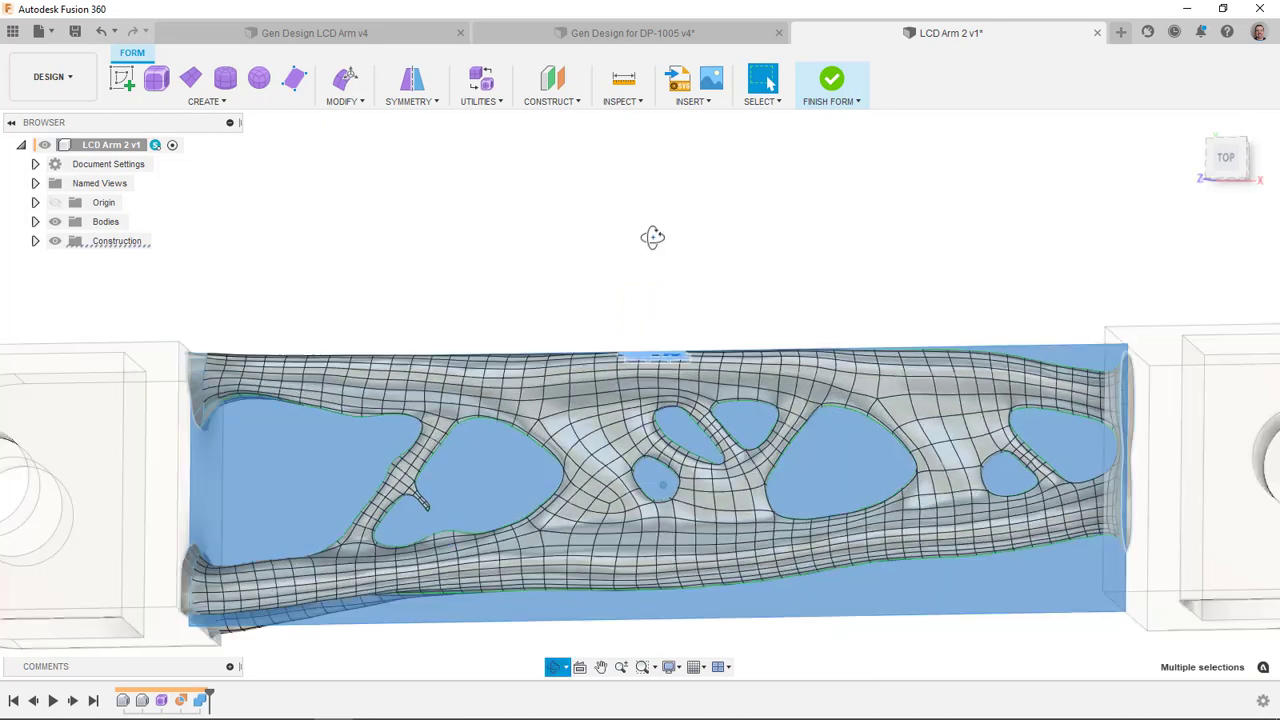
shift+middle_drag(660, 260, 571, 320)
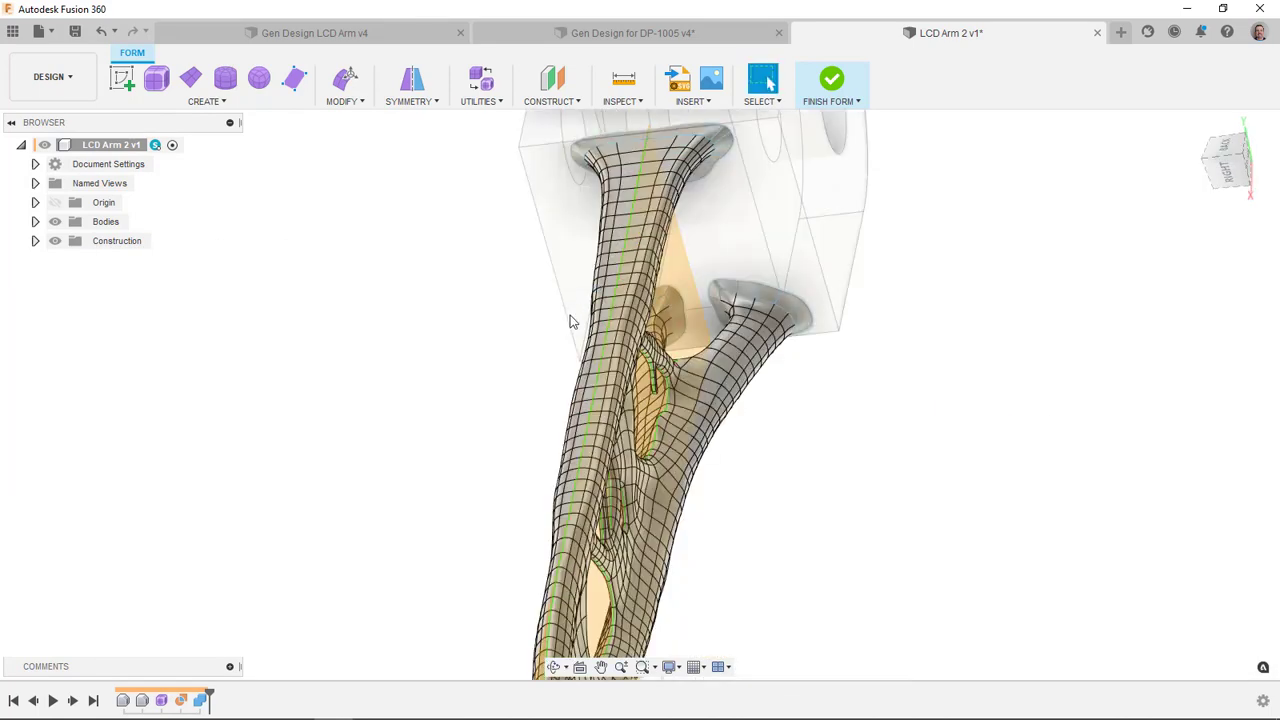
Orbit and zoom in on the stray prong inside the arm's opening.
shift+middle_drag(769, 83, 769, 84)
click(769, 83)
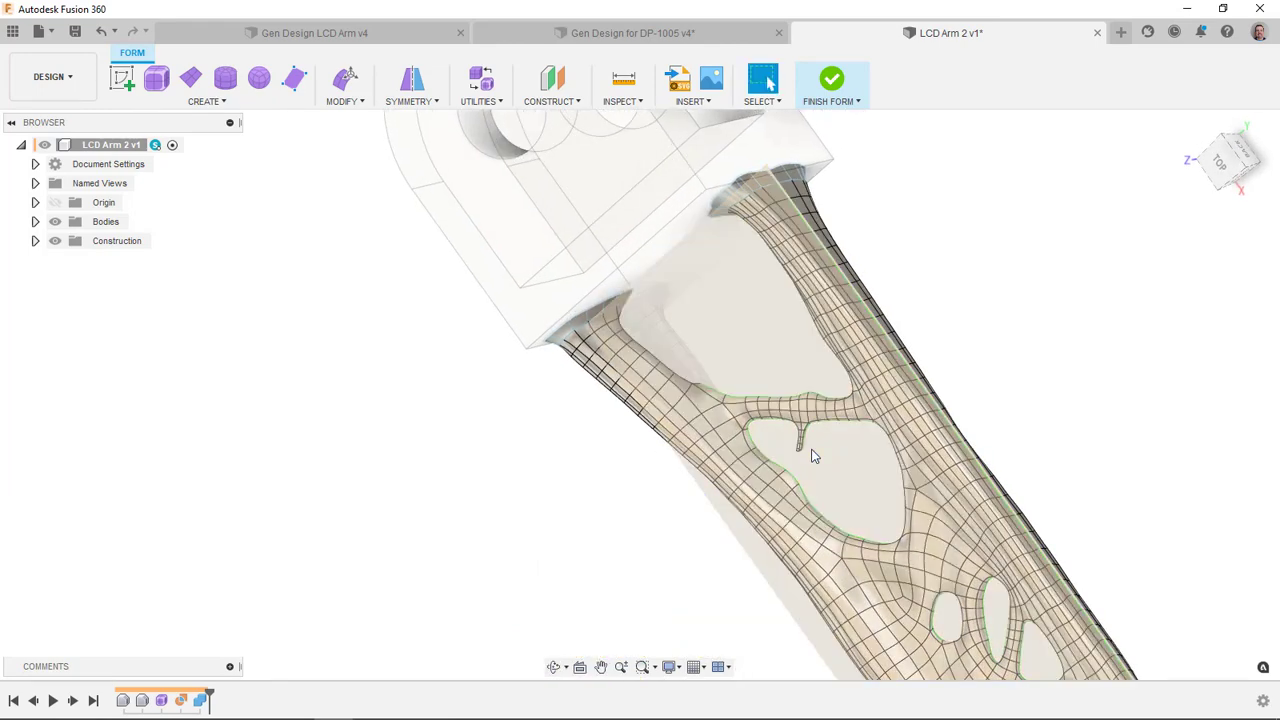
scroll(812, 456, up, 3)
scroll(816, 436, up, 2)
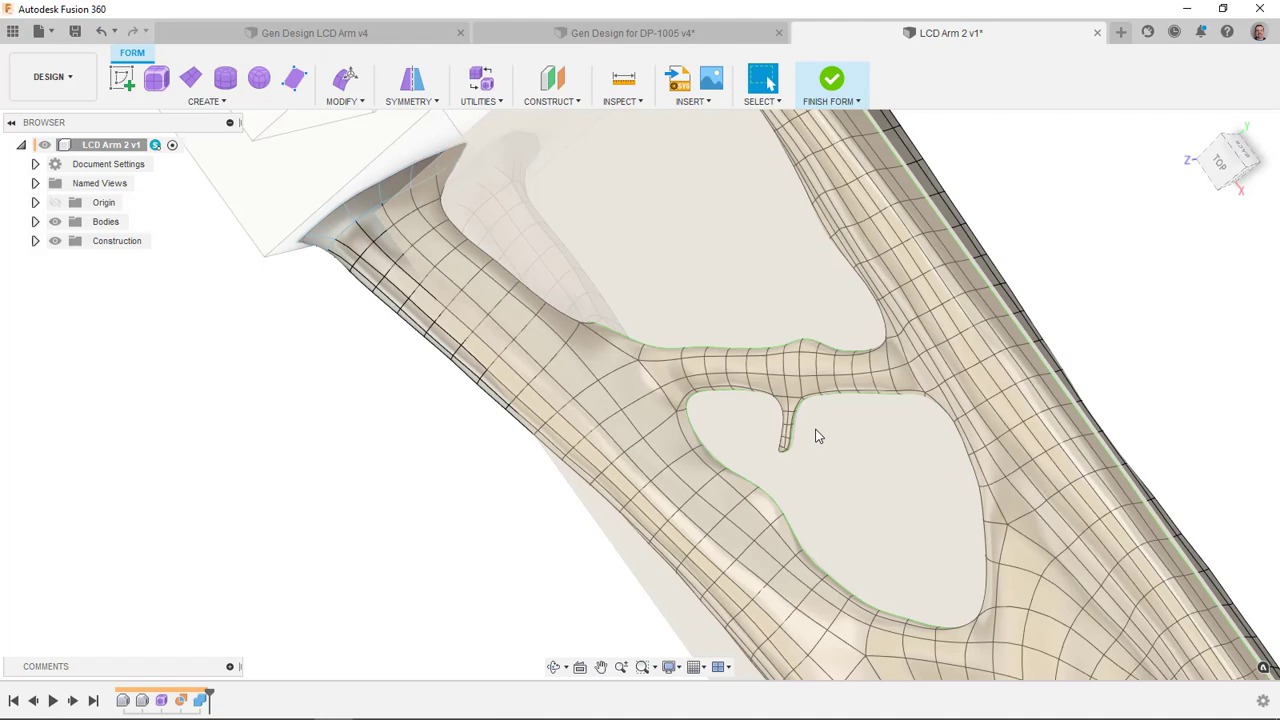
scroll(816, 436, up, 5)
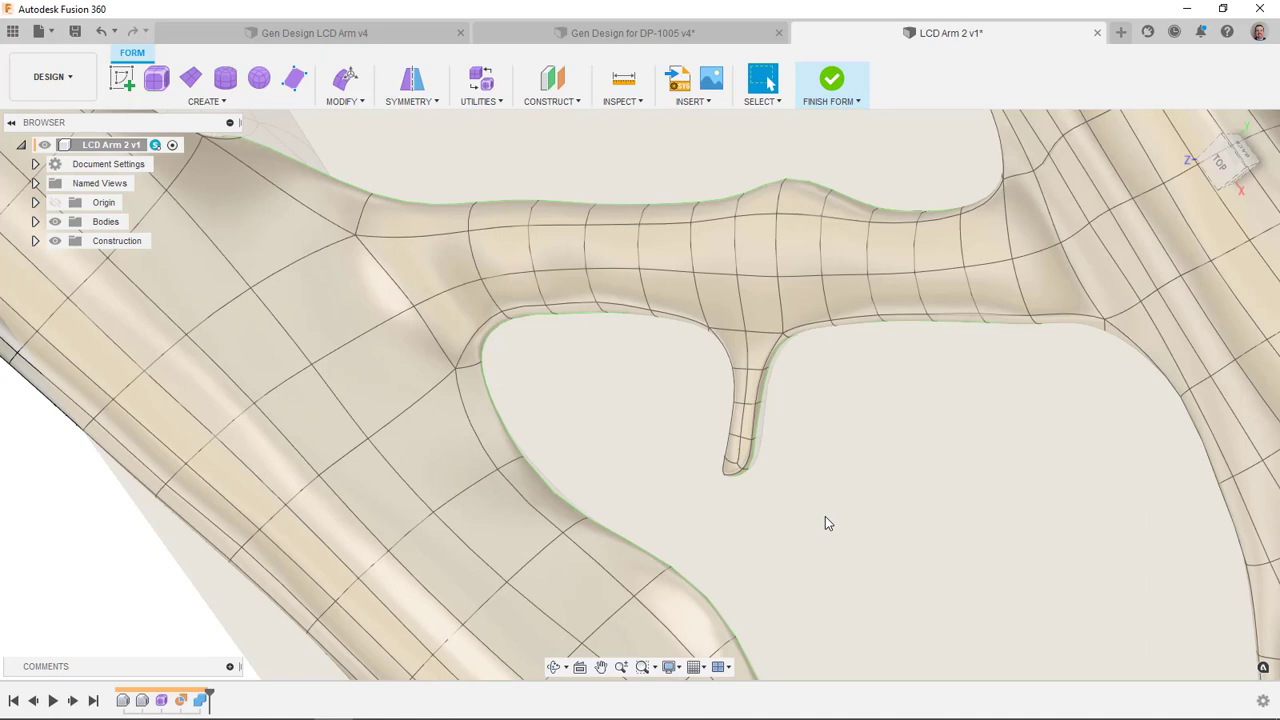
Remove the stray prong's faces using Erase And Fill in Reduced Star mode.
drag(825, 516, 692, 341)
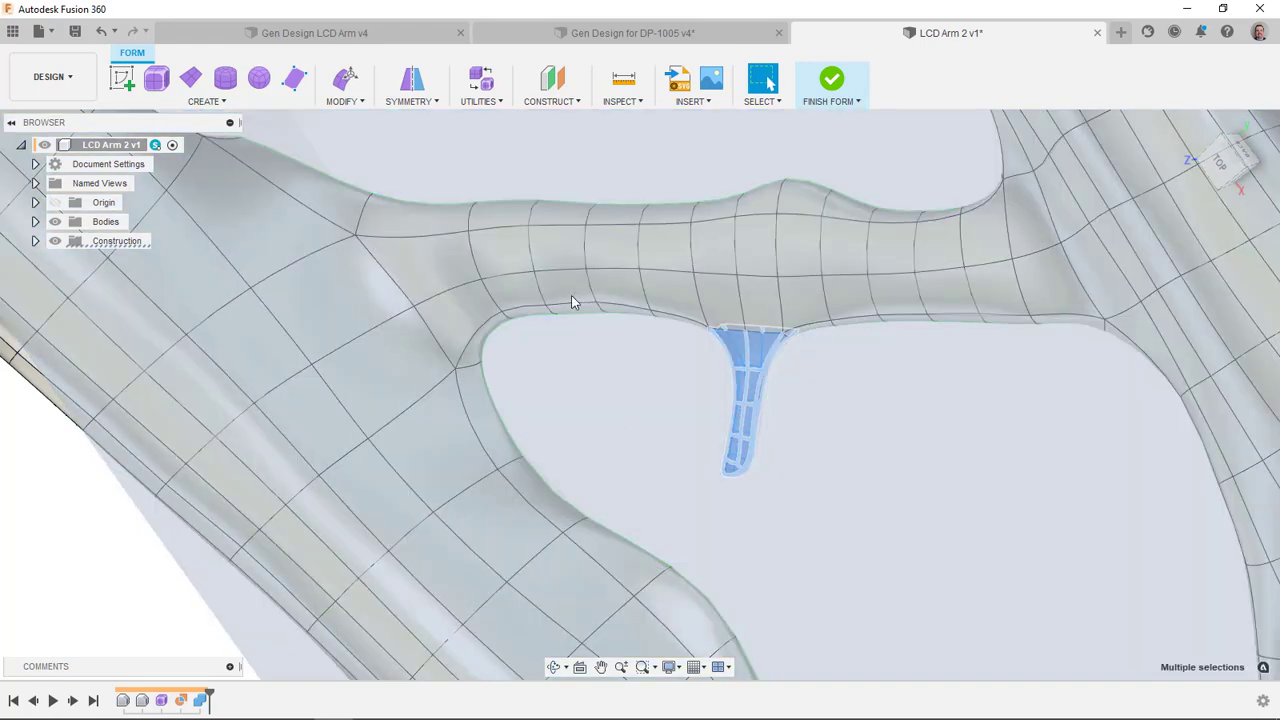
drag(571, 302, 370, 107)
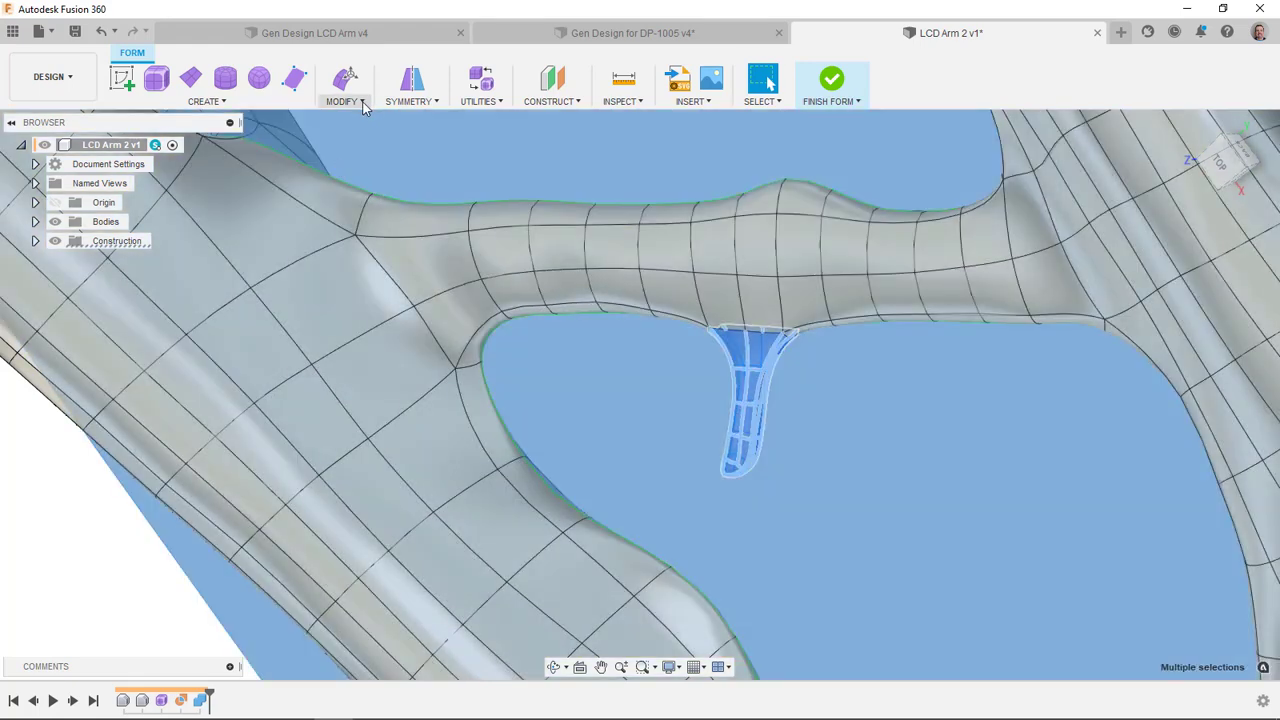
click(364, 105)
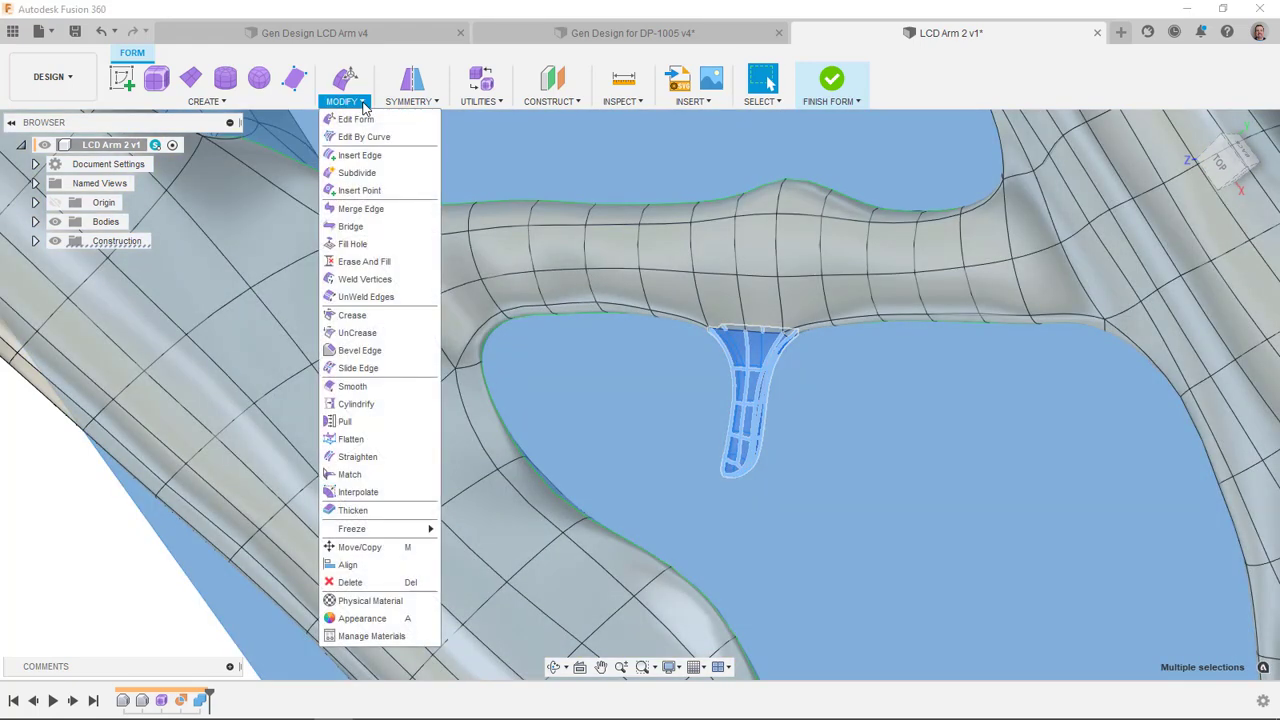
click(362, 262)
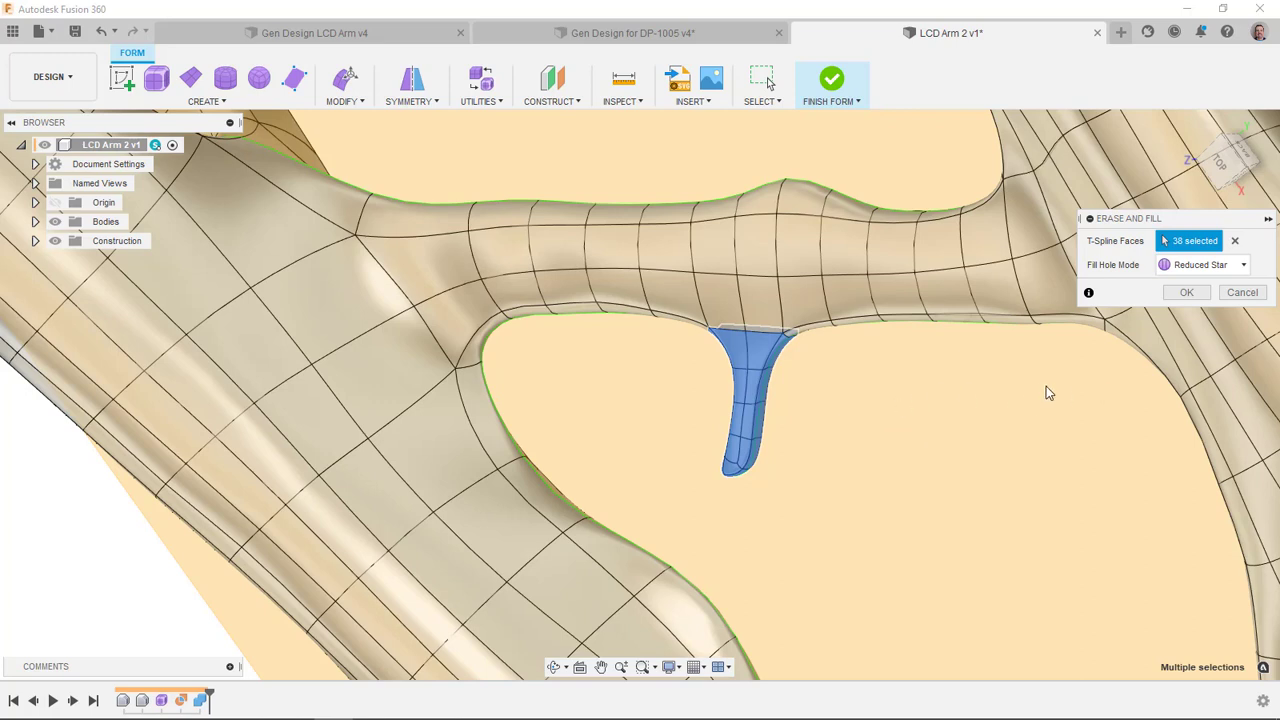
click(1186, 292)
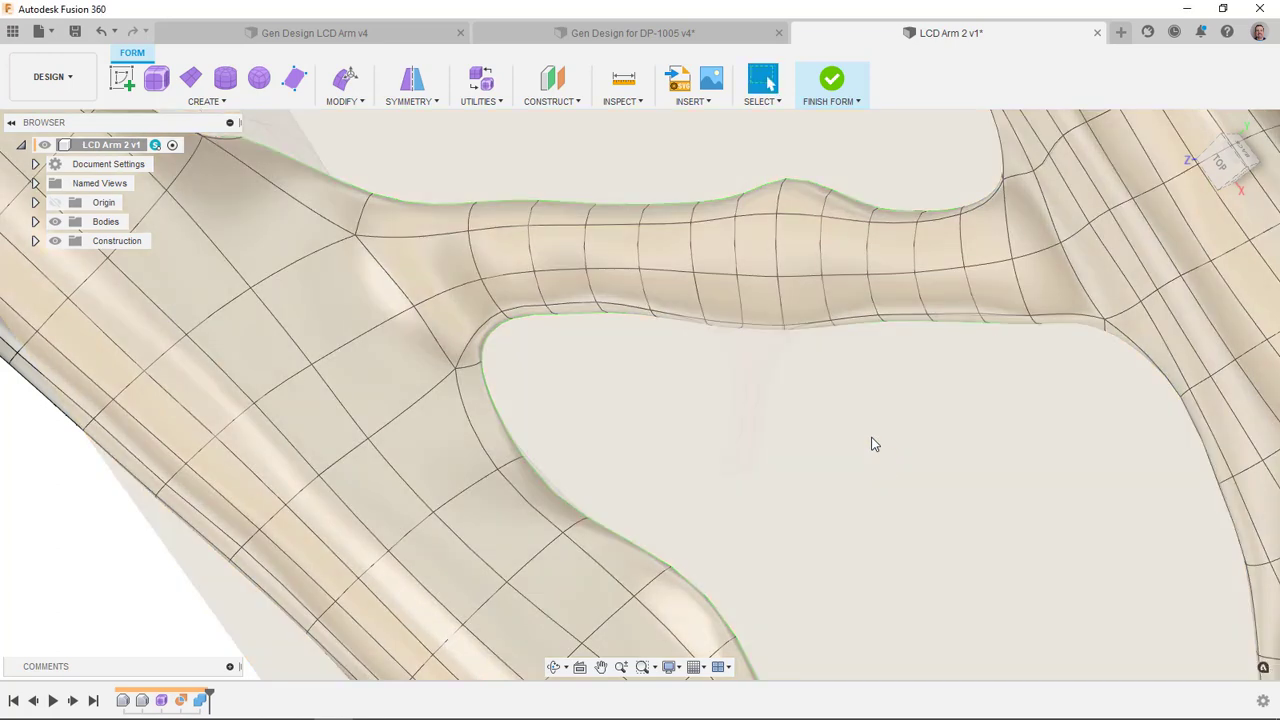
Inspect the filled opening, then fit the whole arm back in view.
shift+middle_drag(855, 398, 915, 55)
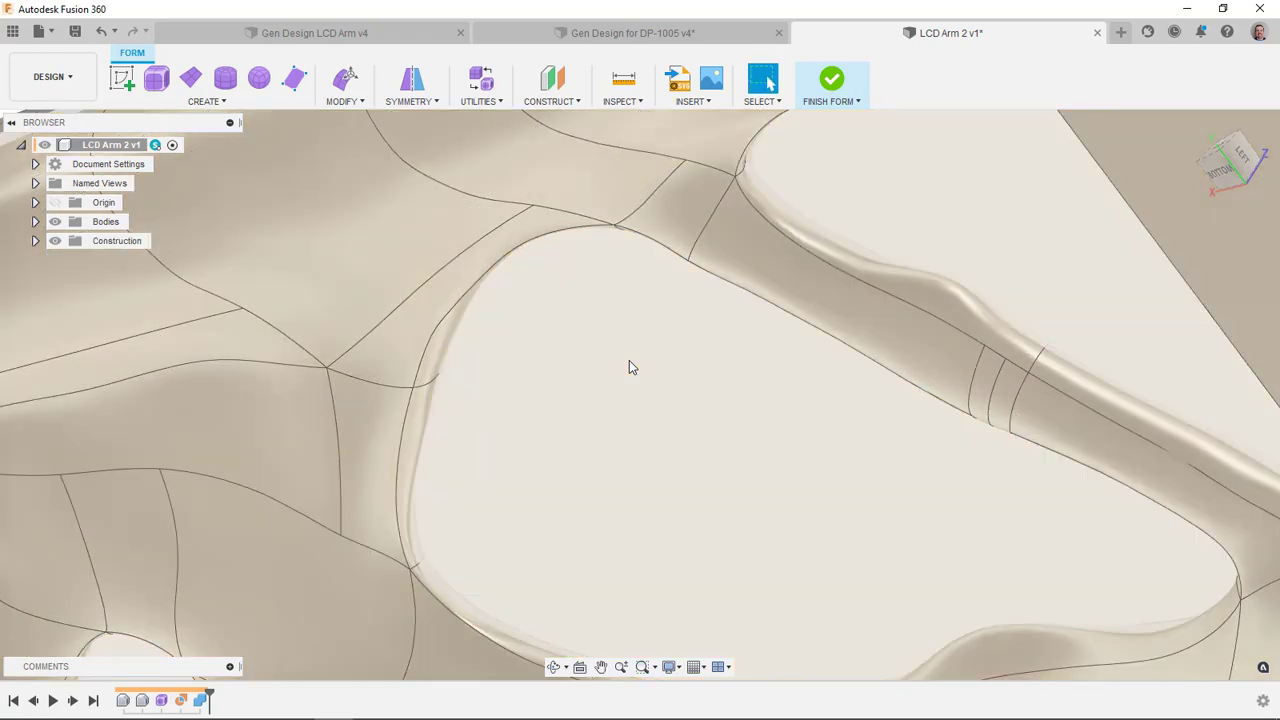
key(F6)
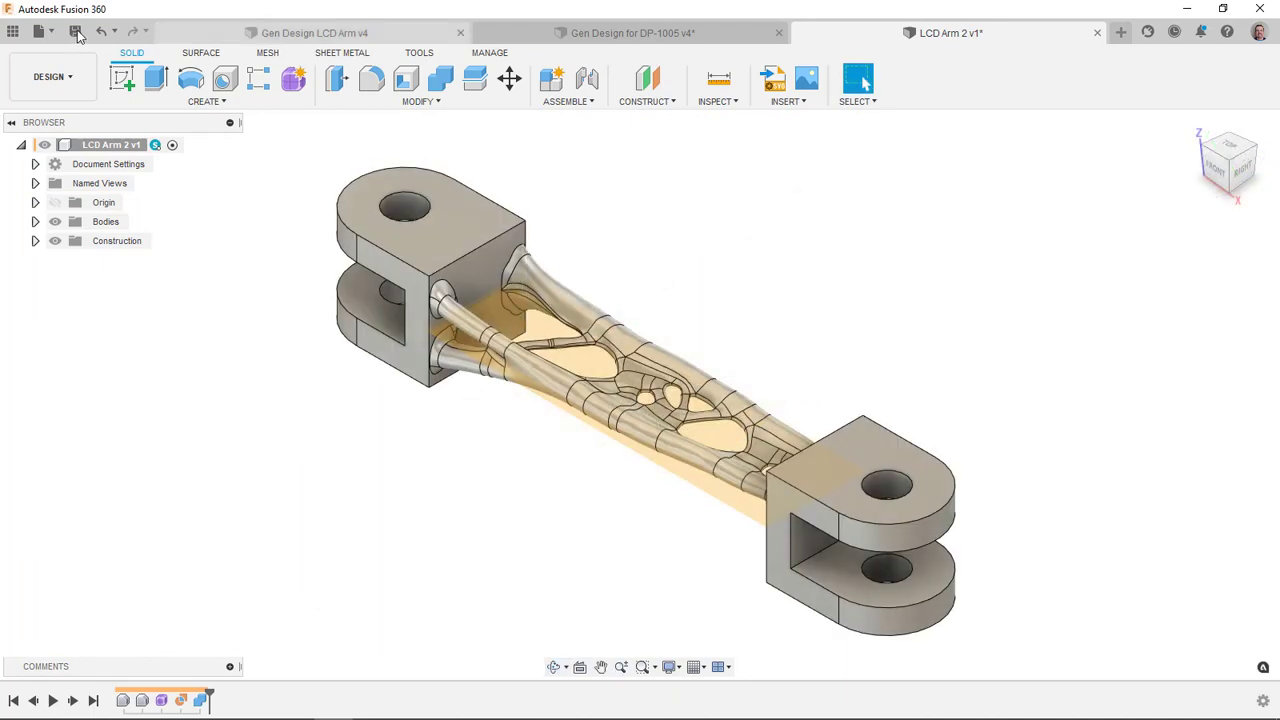
Save a new version of LCD Arm 2 described as 'User Saved'.
click(76, 33)
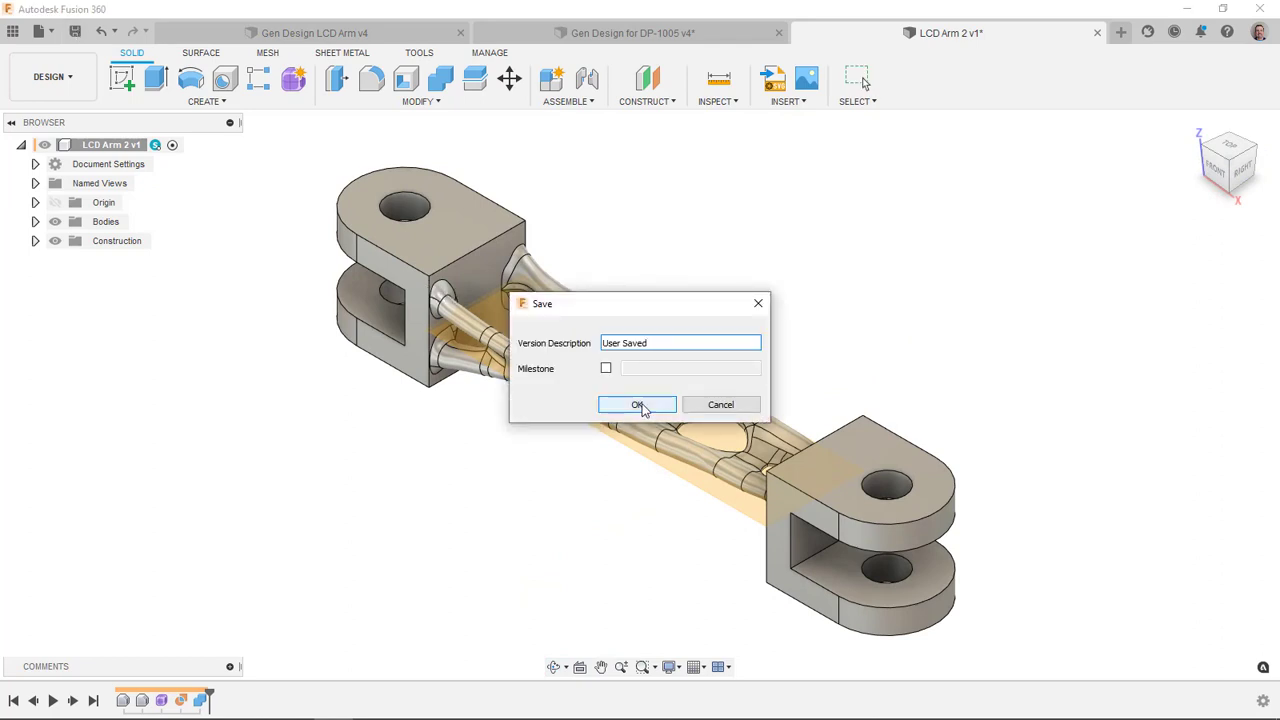
click(637, 405)
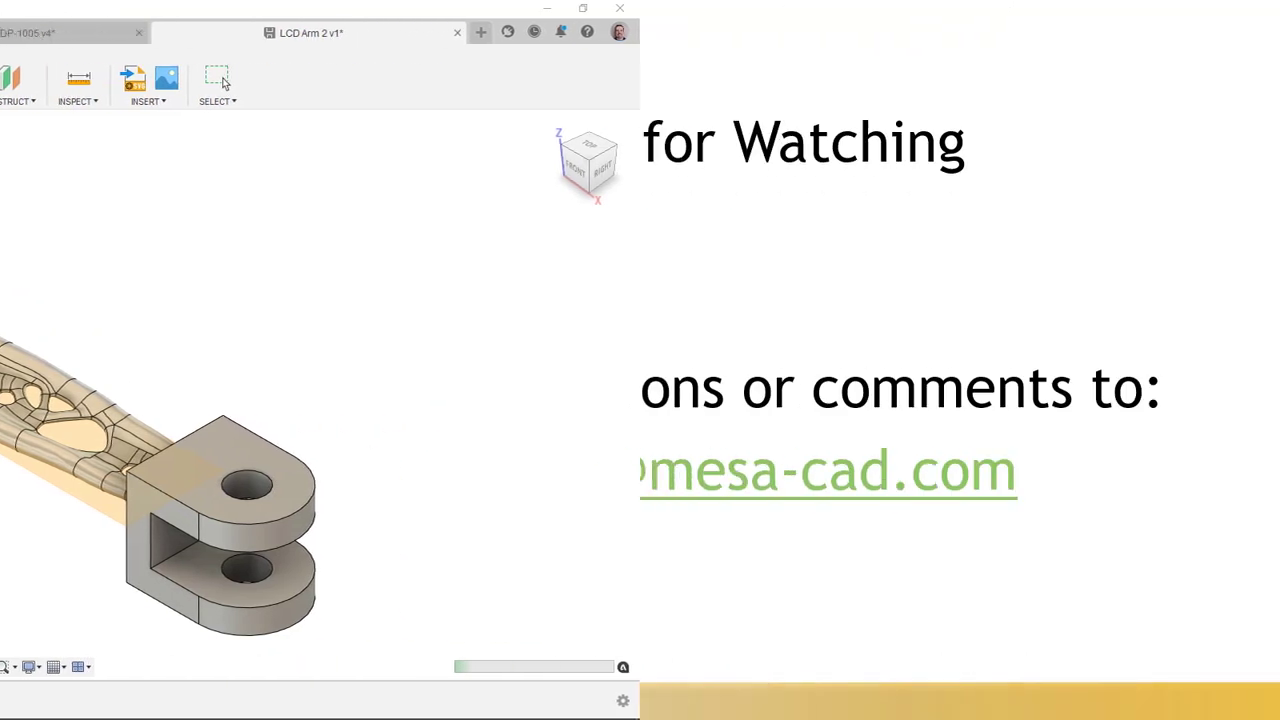